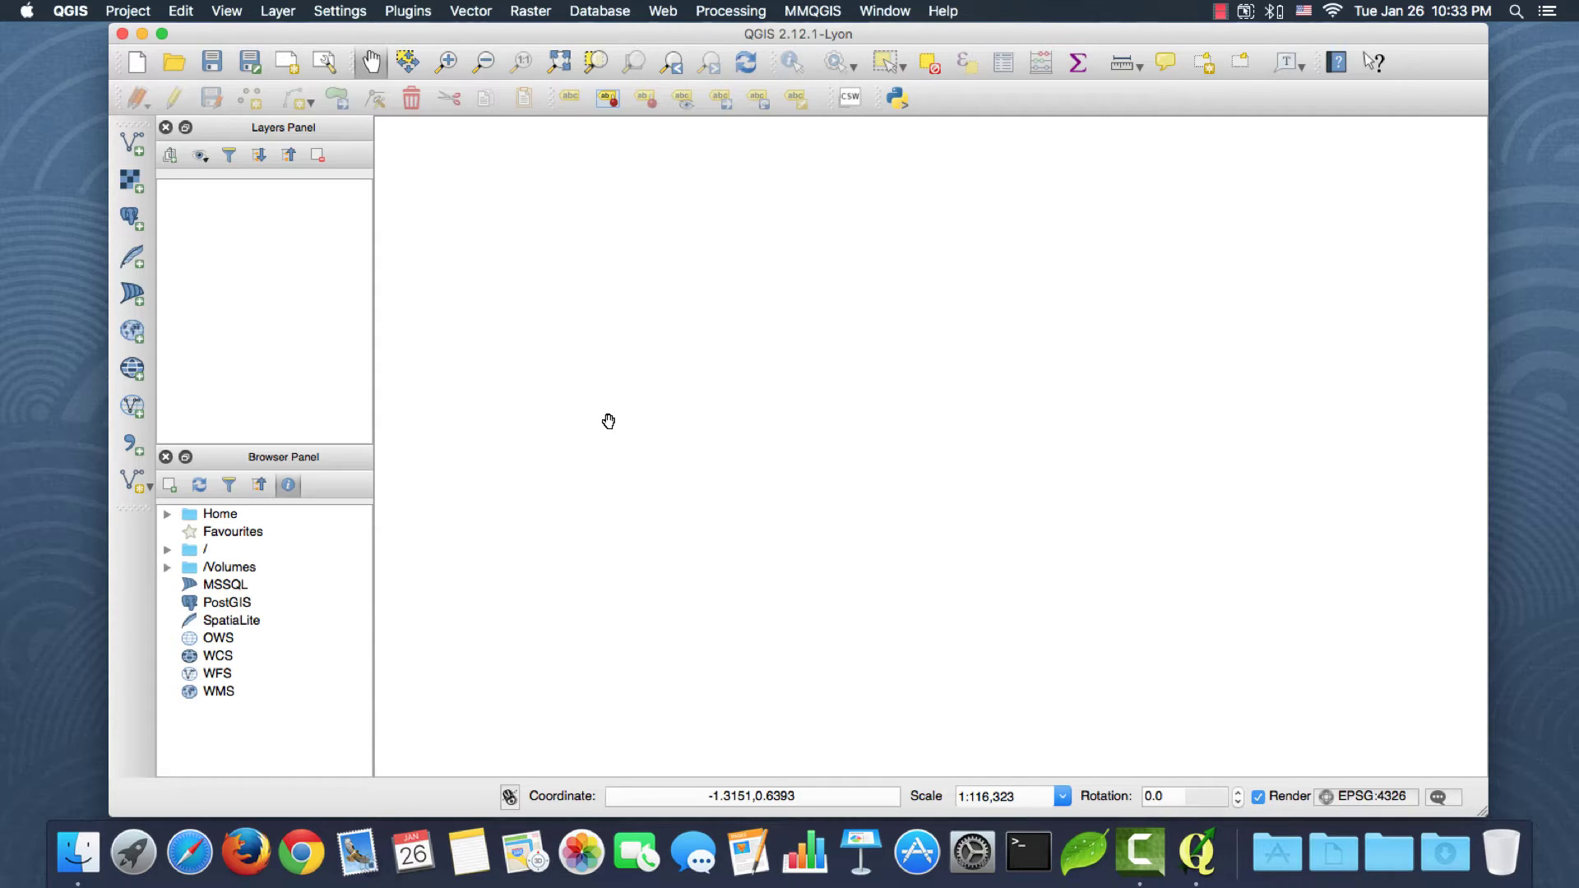
# Open the Plugins menu in the QGIS menu bar
pyautogui.click(419, 15)
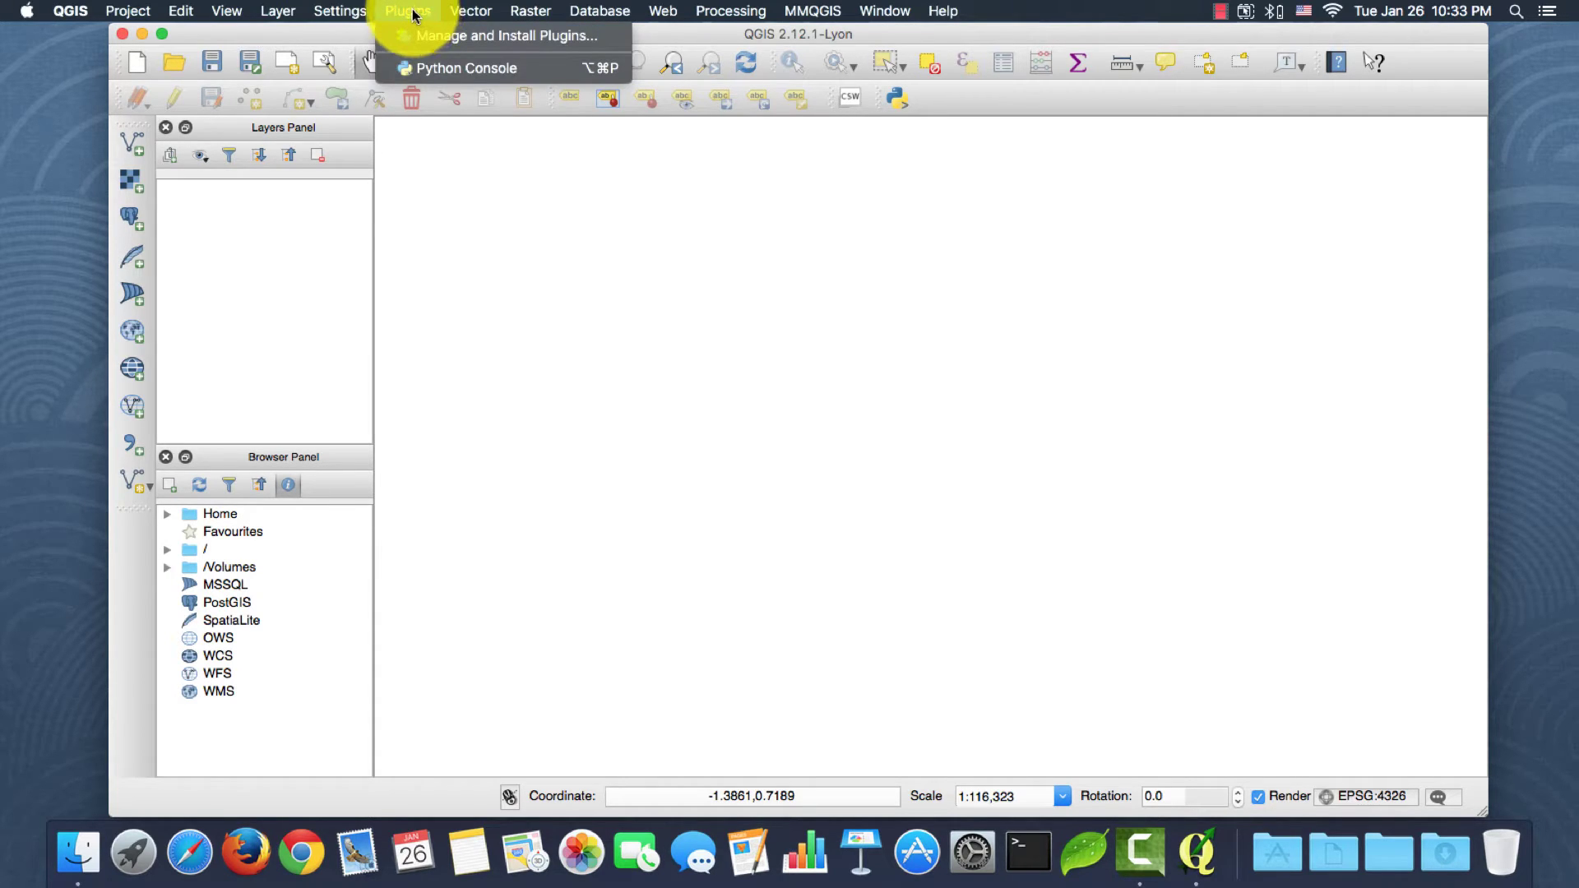
# Install the OpenLayers Plugin, found by searching 'openl' in the plugin manager
pyautogui.click(467, 37)
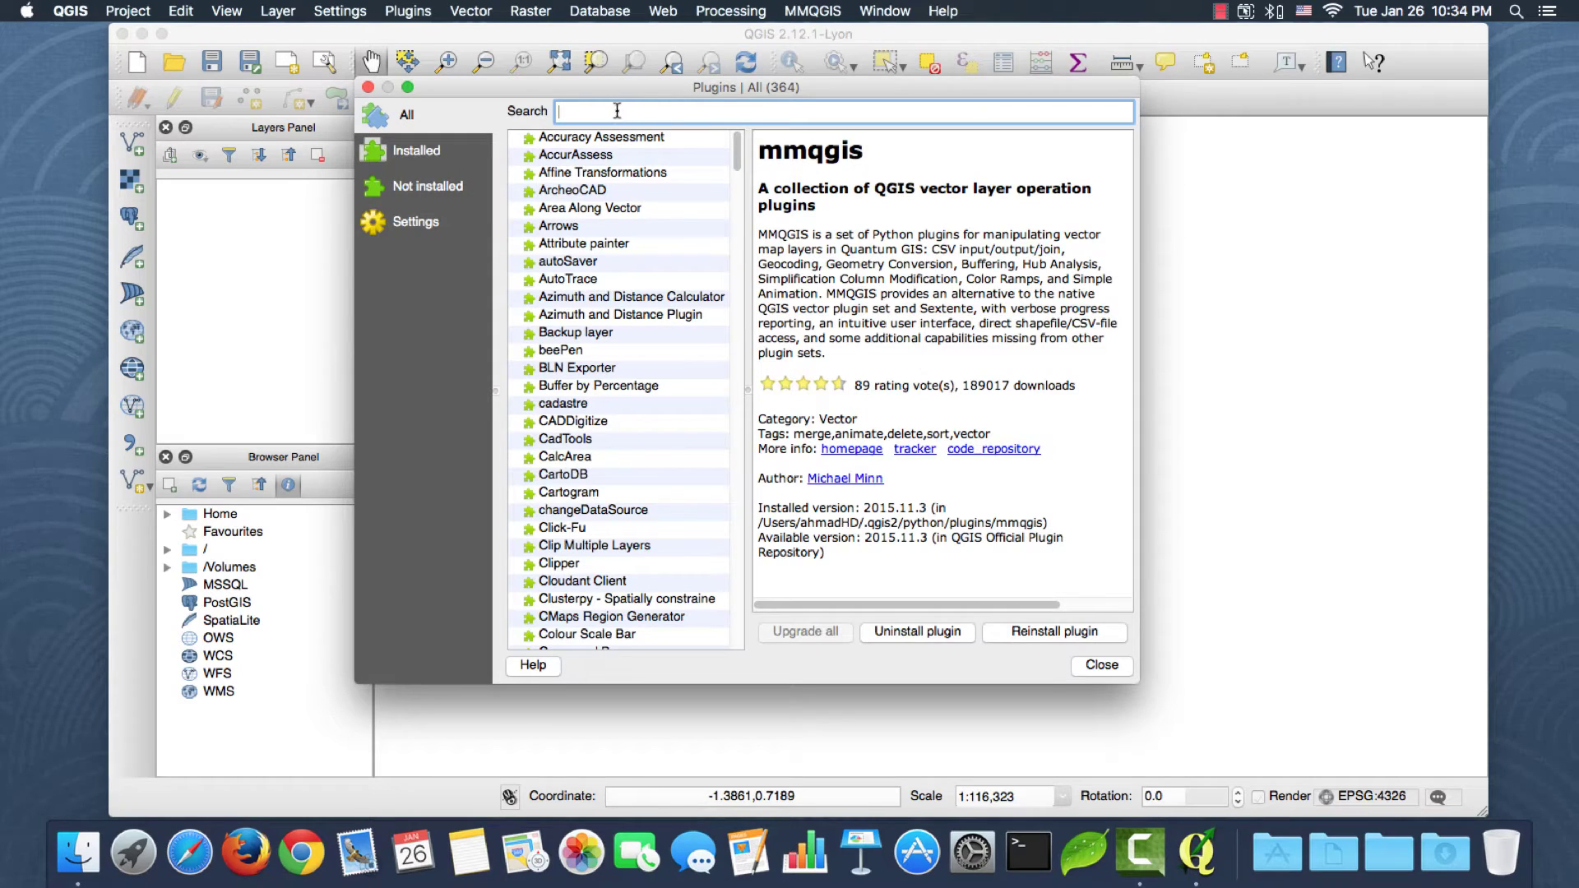
pyautogui.write('openlayer')
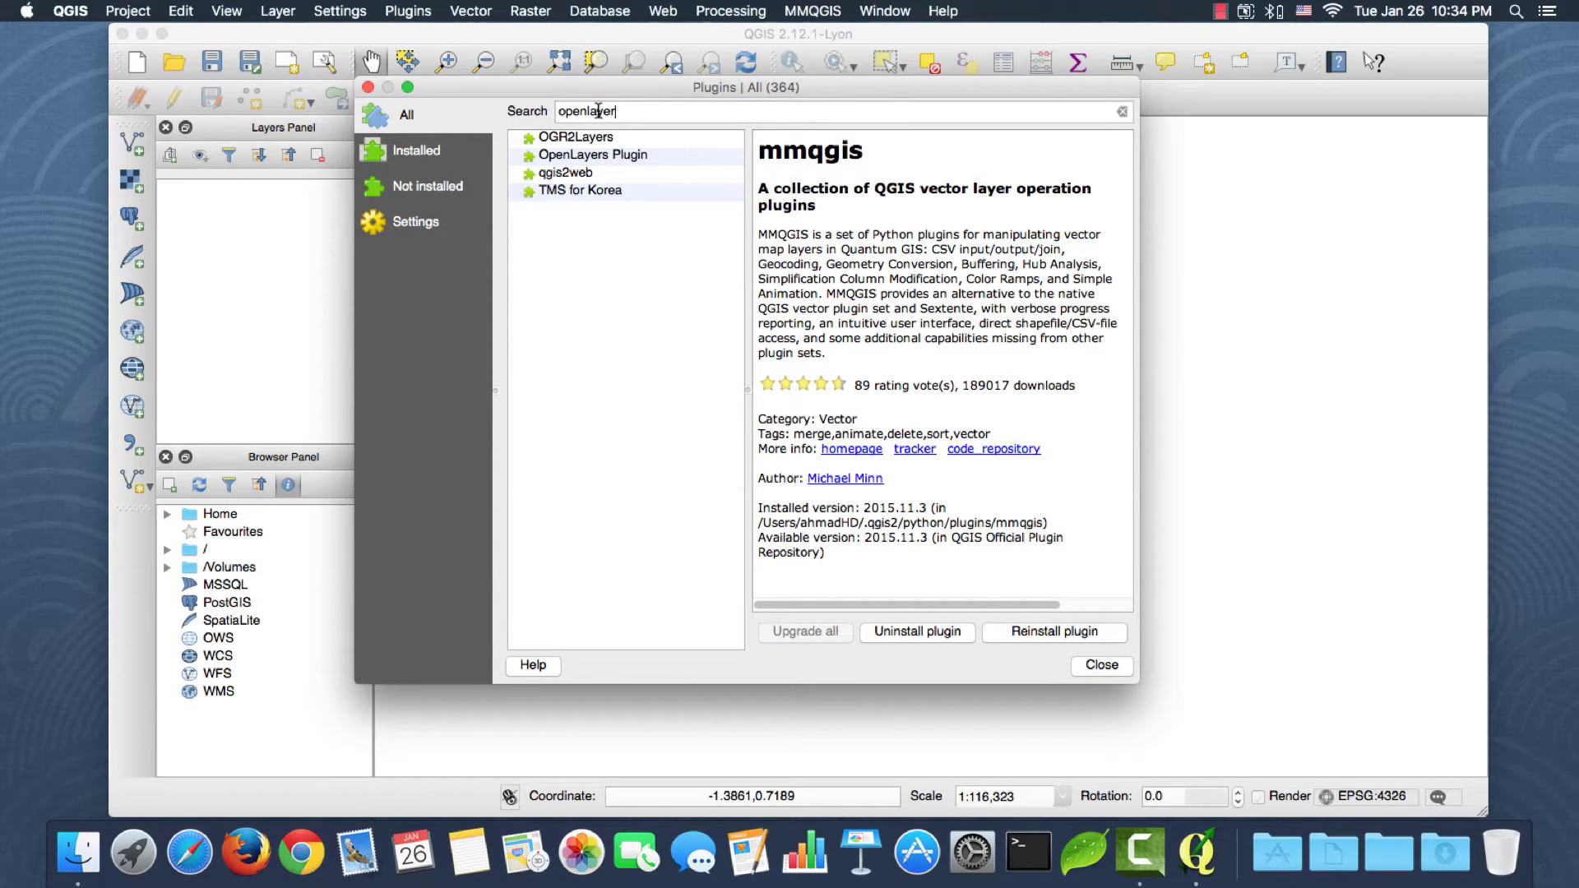
pyautogui.click(589, 155)
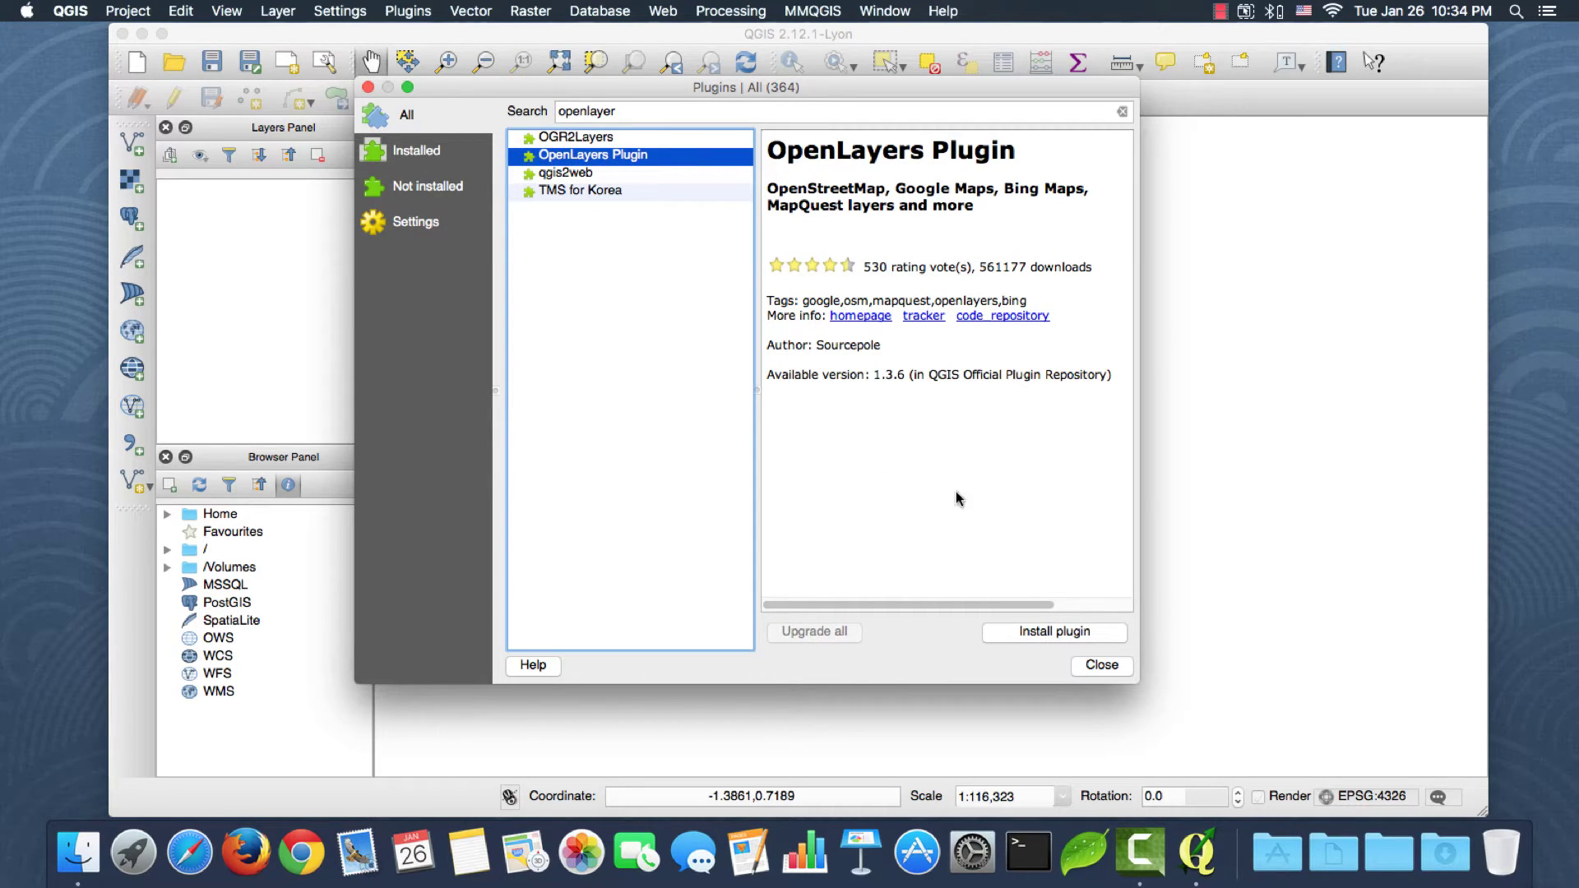
pyautogui.click(1058, 632)
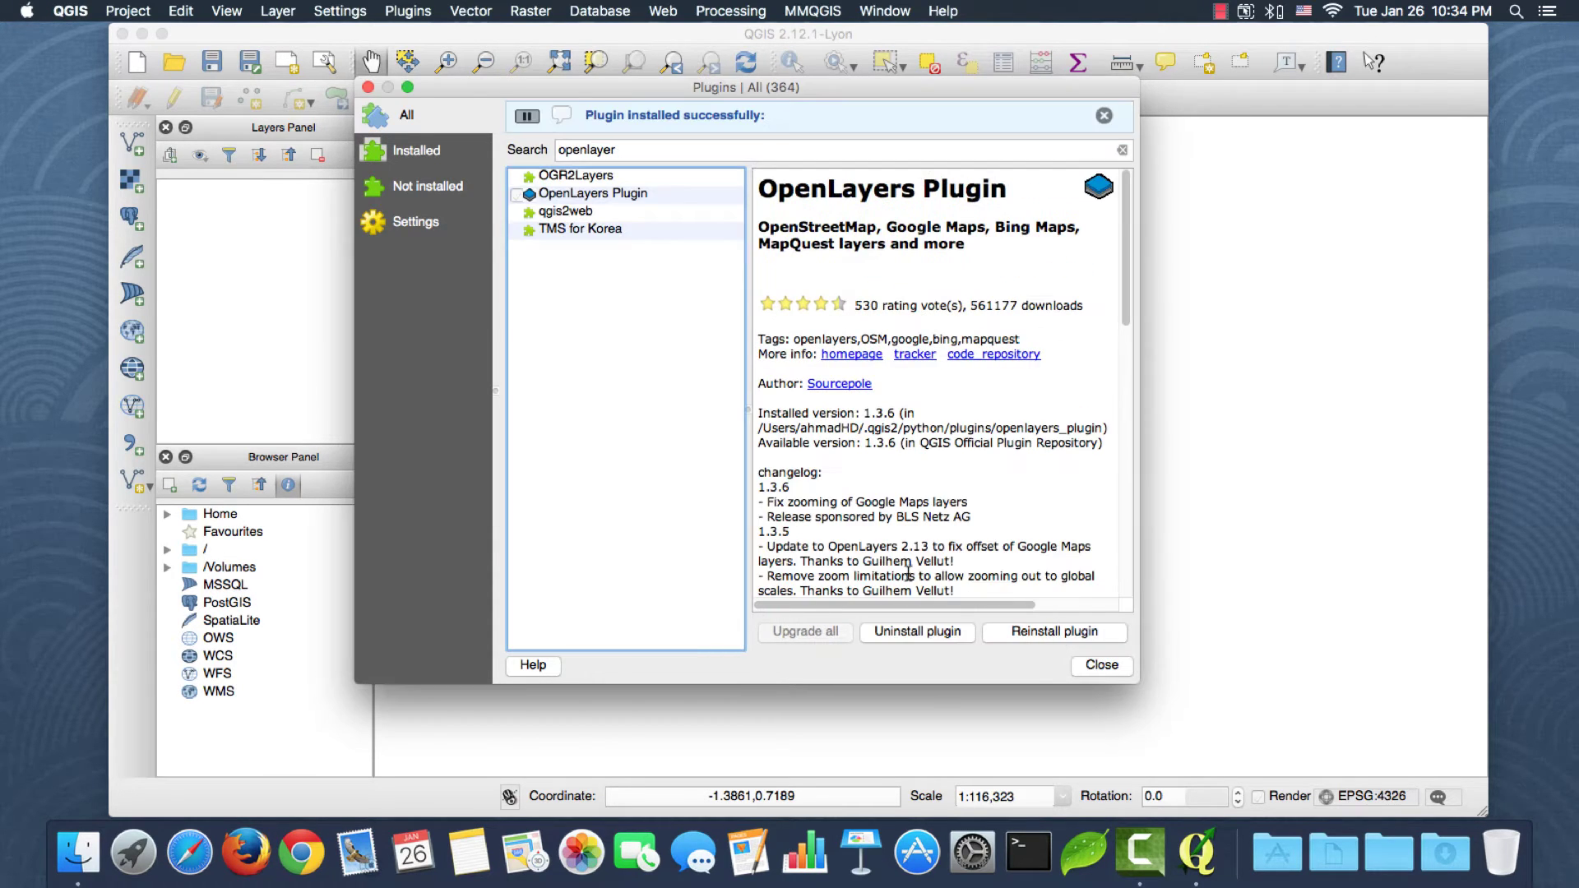
pyautogui.doubleClick(592, 150)
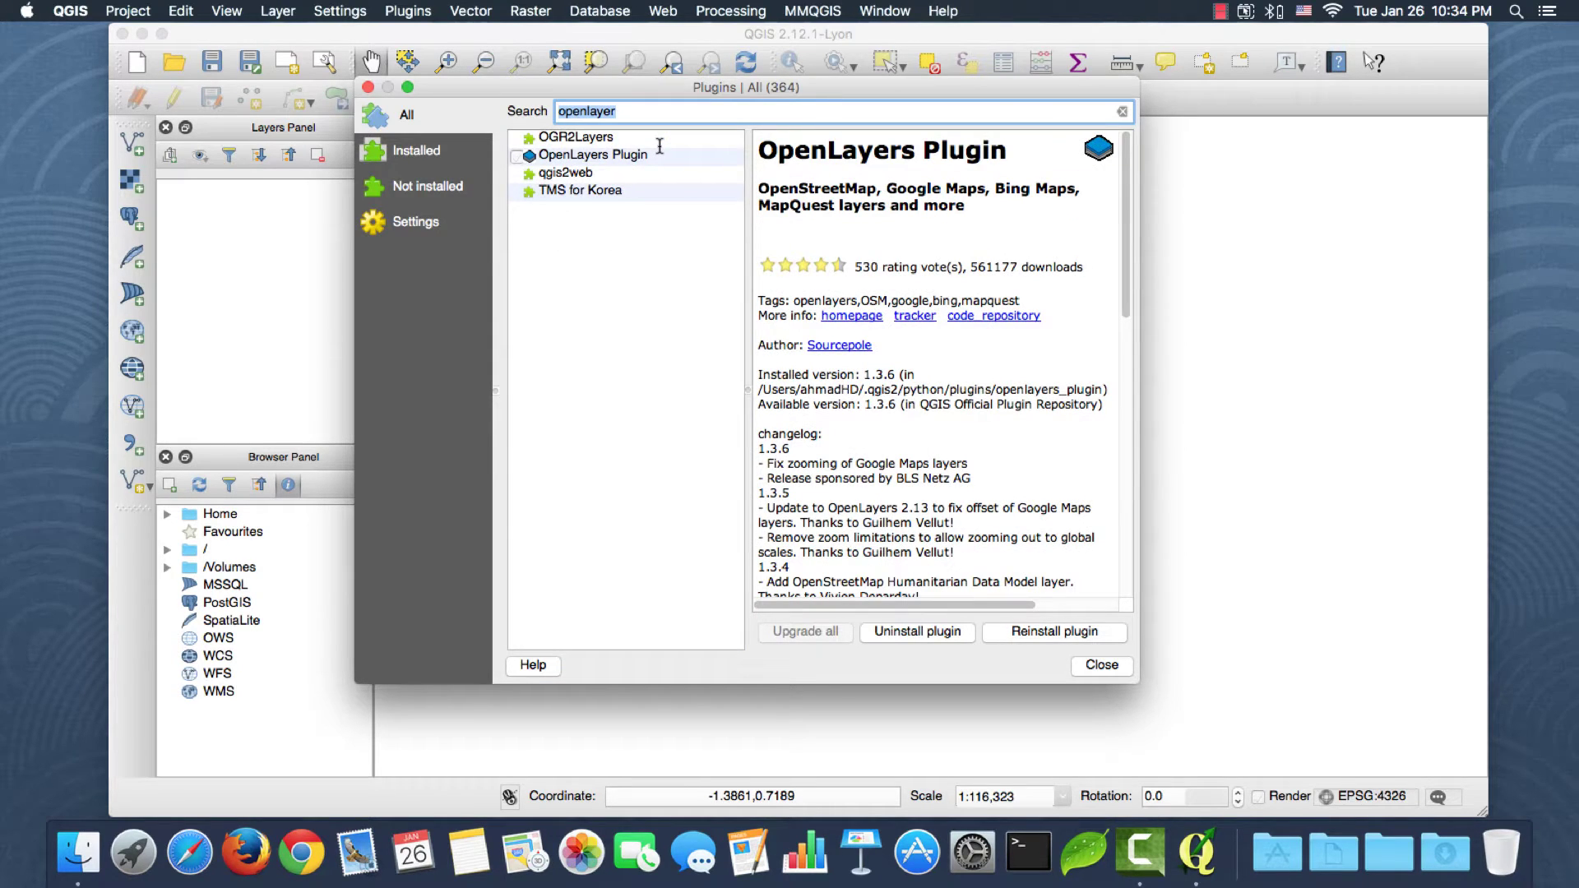
# Search 'osmd', install the OSMDownloader plugin, and close the plugin manager
pyautogui.write('osm')
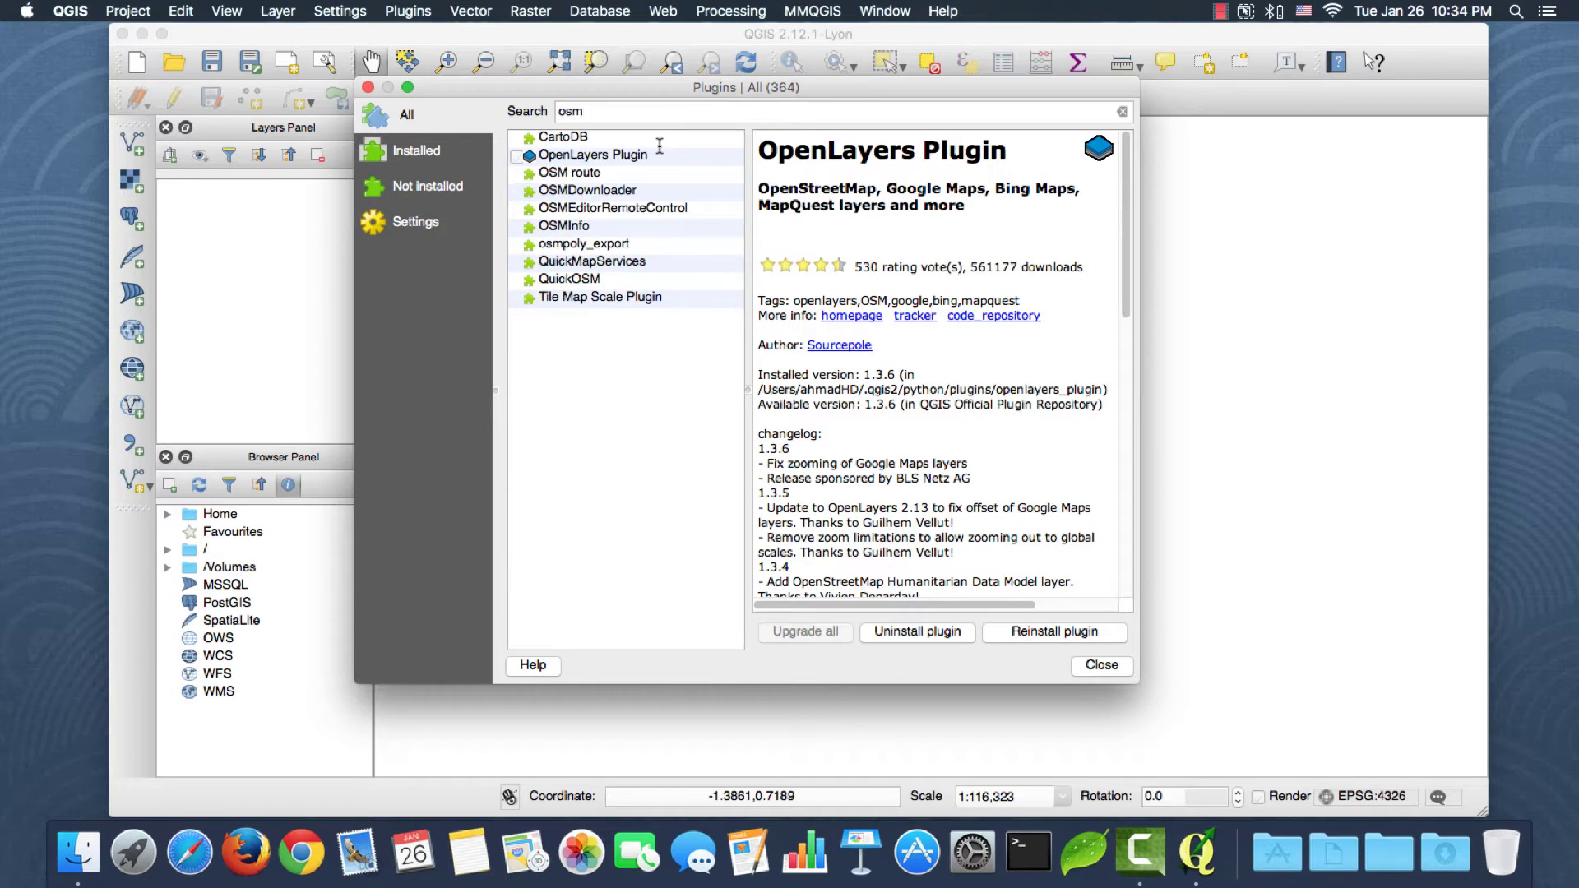
pyautogui.write('d')
pyautogui.click(625, 137)
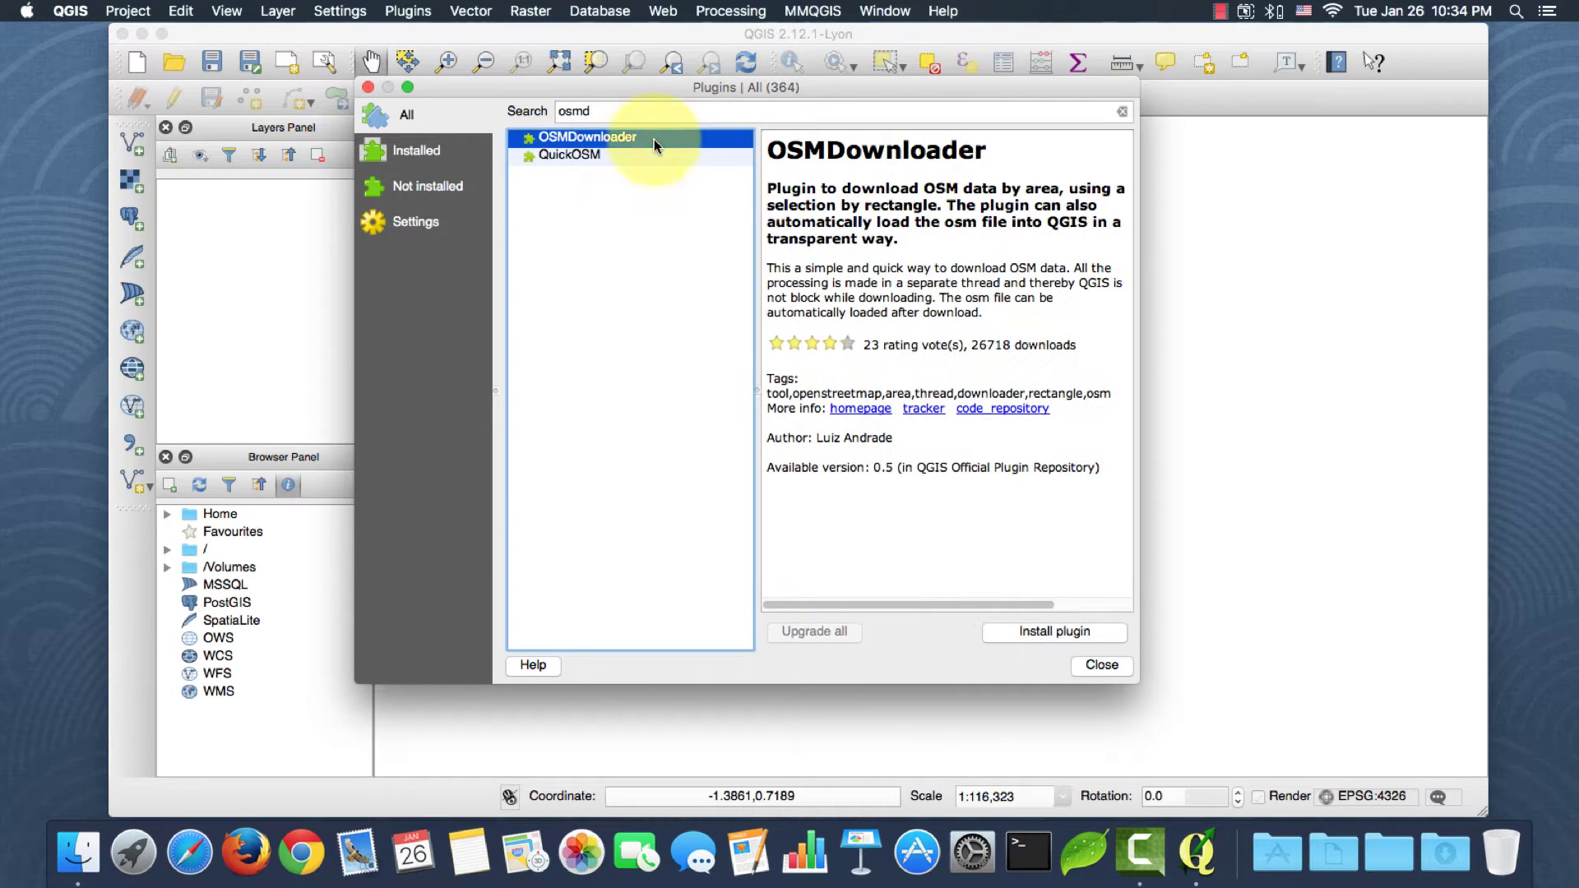
pyautogui.click(1058, 630)
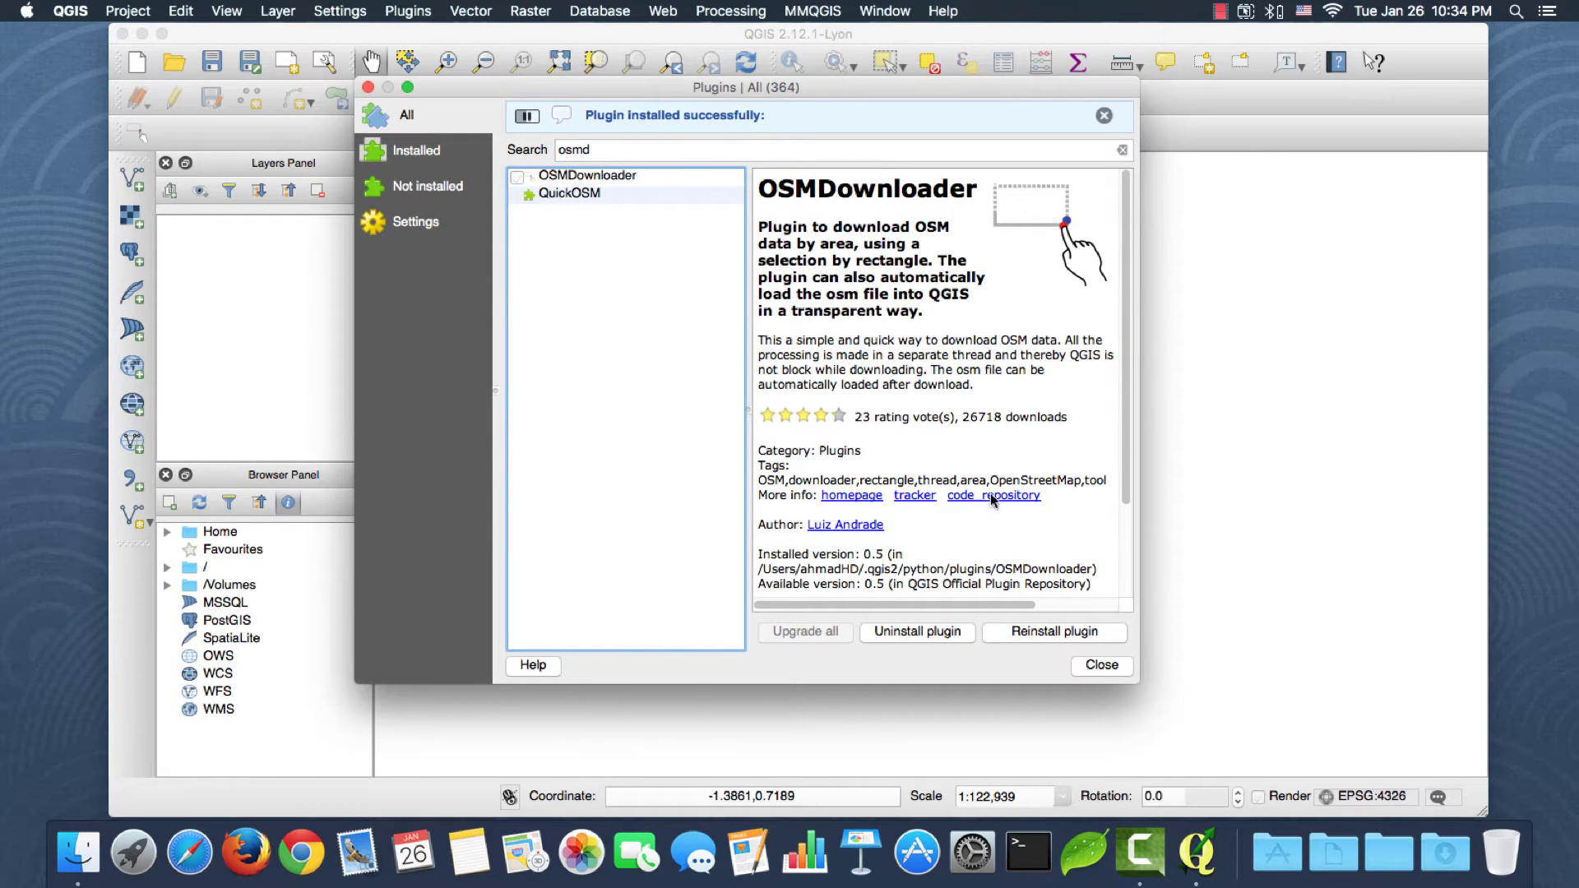
pyautogui.click(1101, 667)
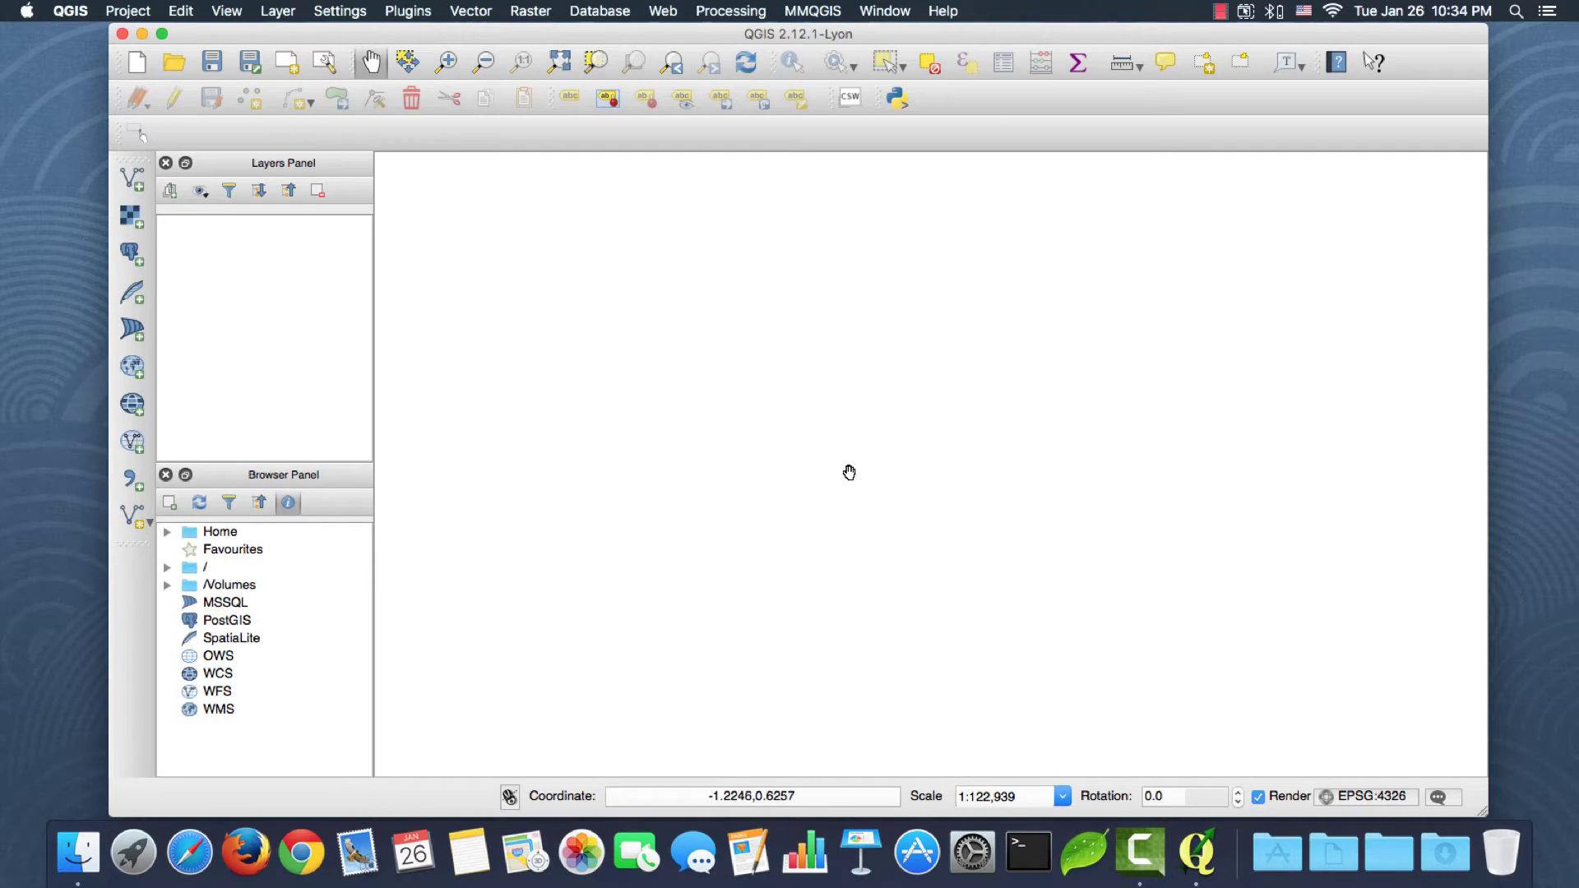
# Check the Web > OpenLayers plugin menu, then dock the OSMDownloader toolbar beside the other toolbars
pyautogui.click(660, 12)
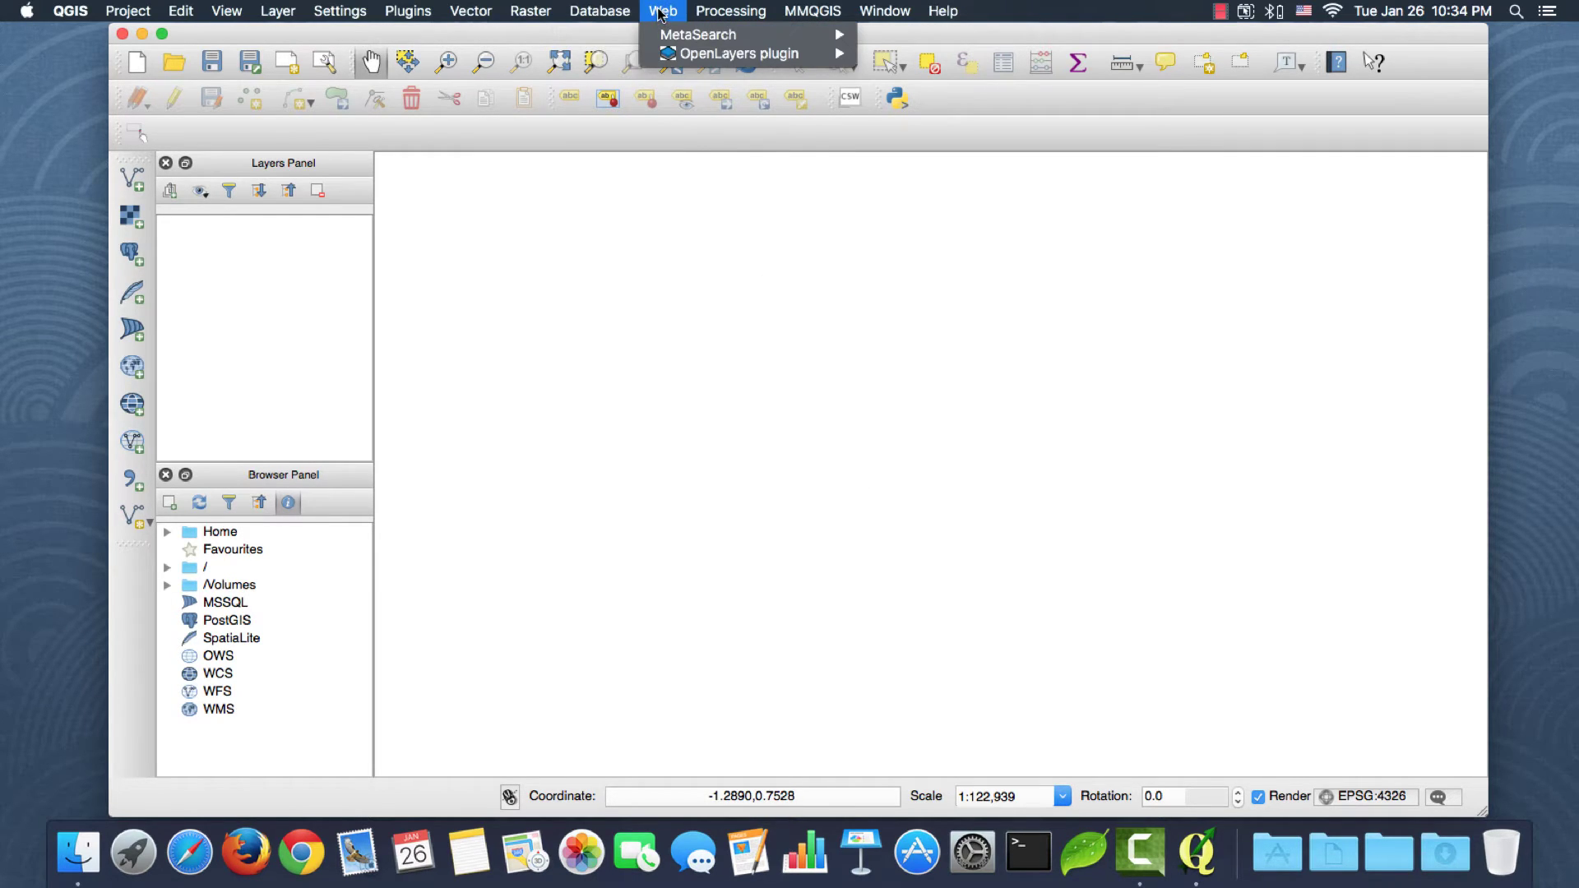
pyautogui.click(684, 53)
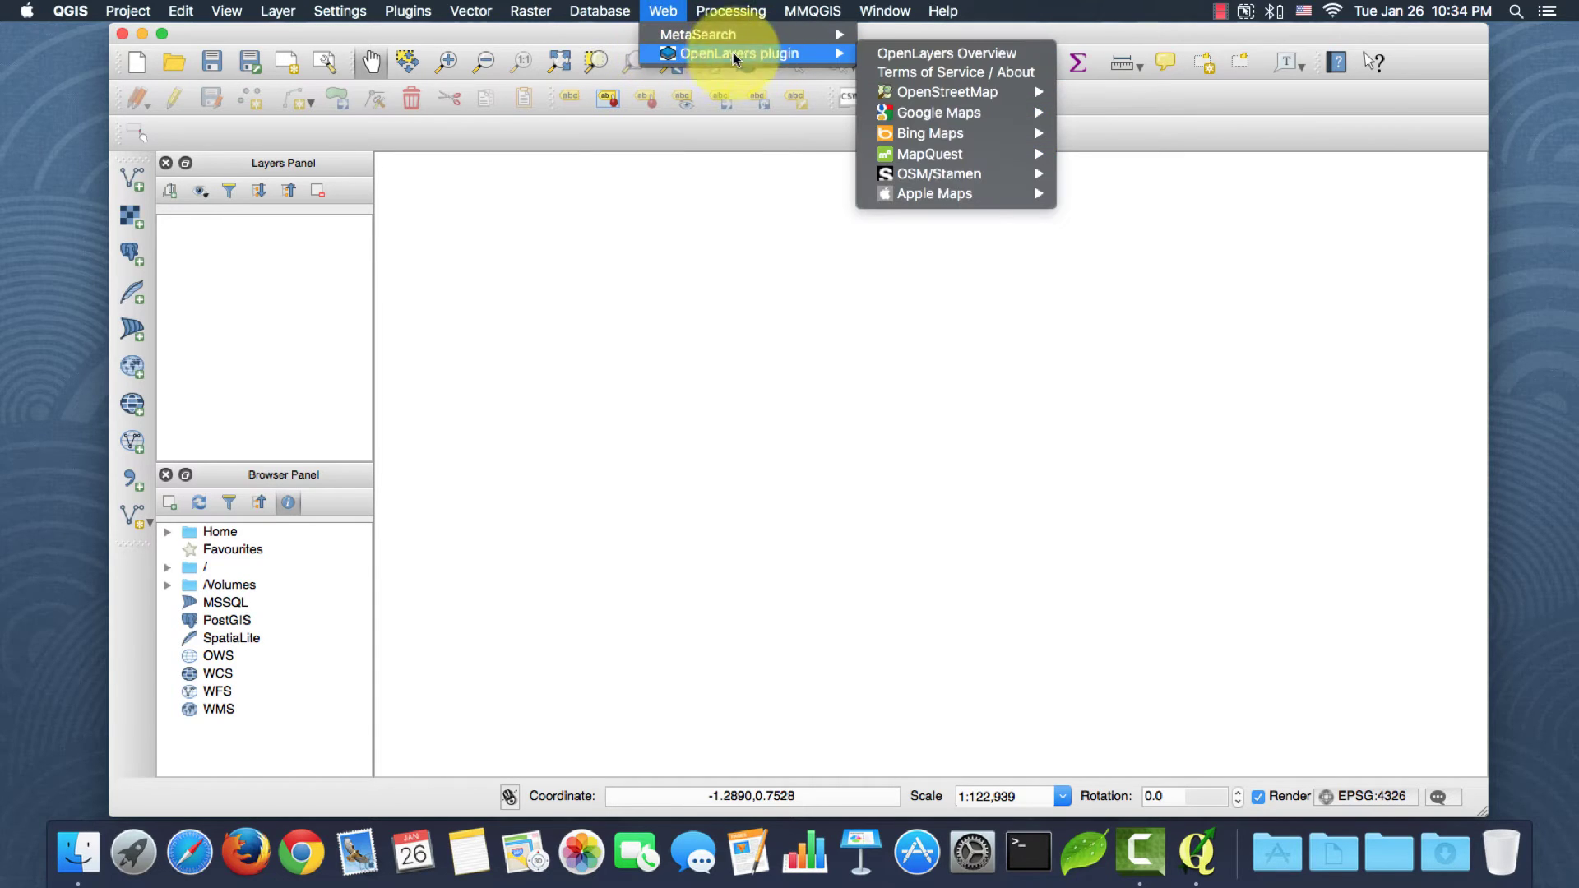
pyautogui.click(673, 284)
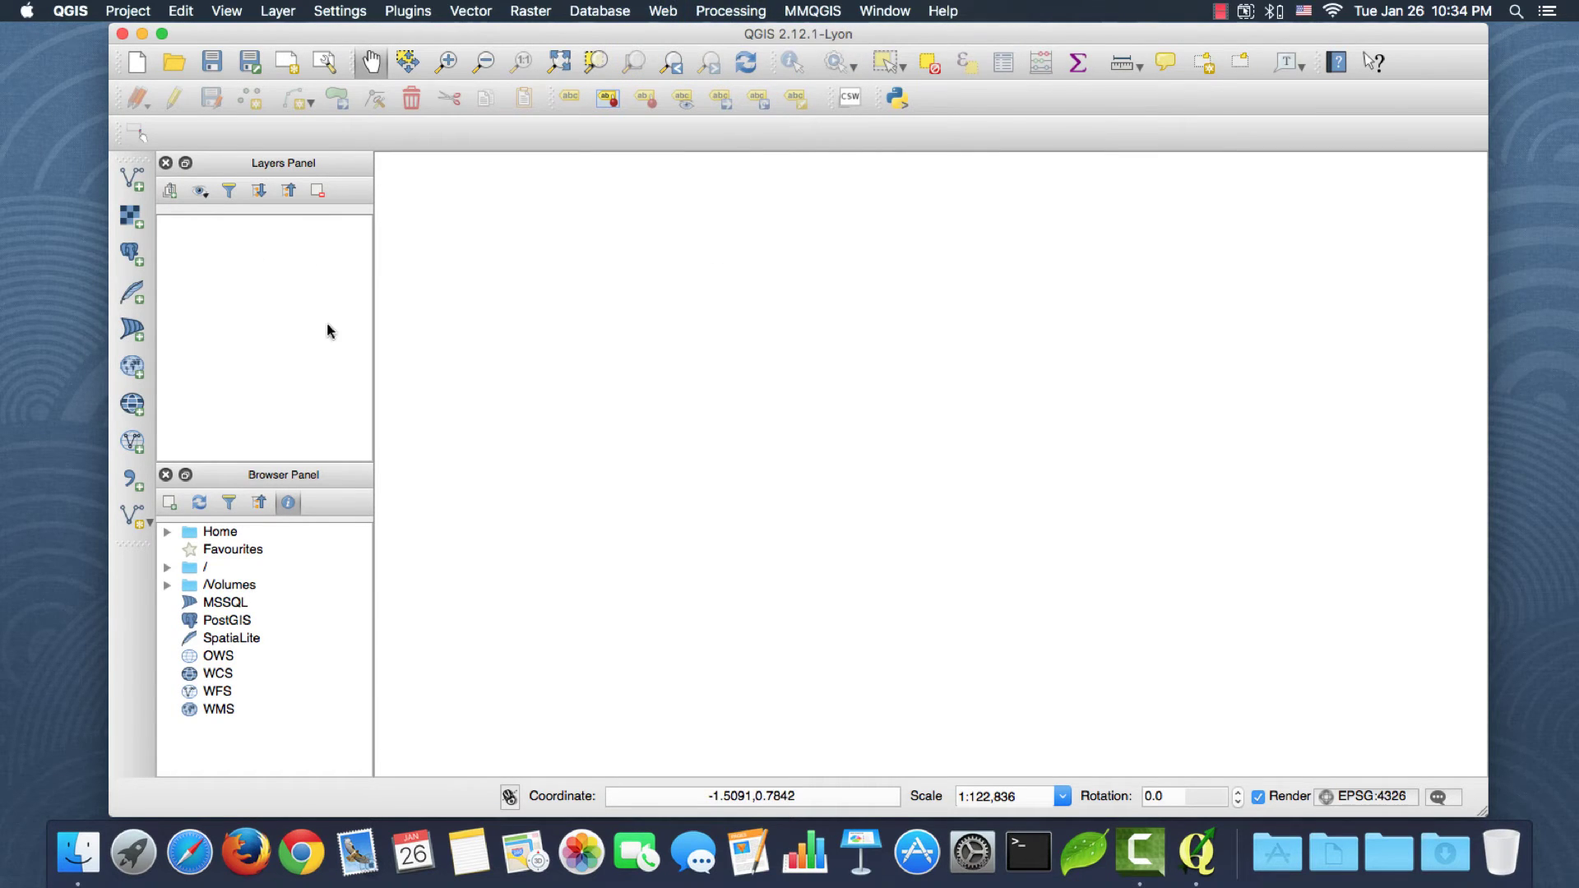
pyautogui.click(125, 135)
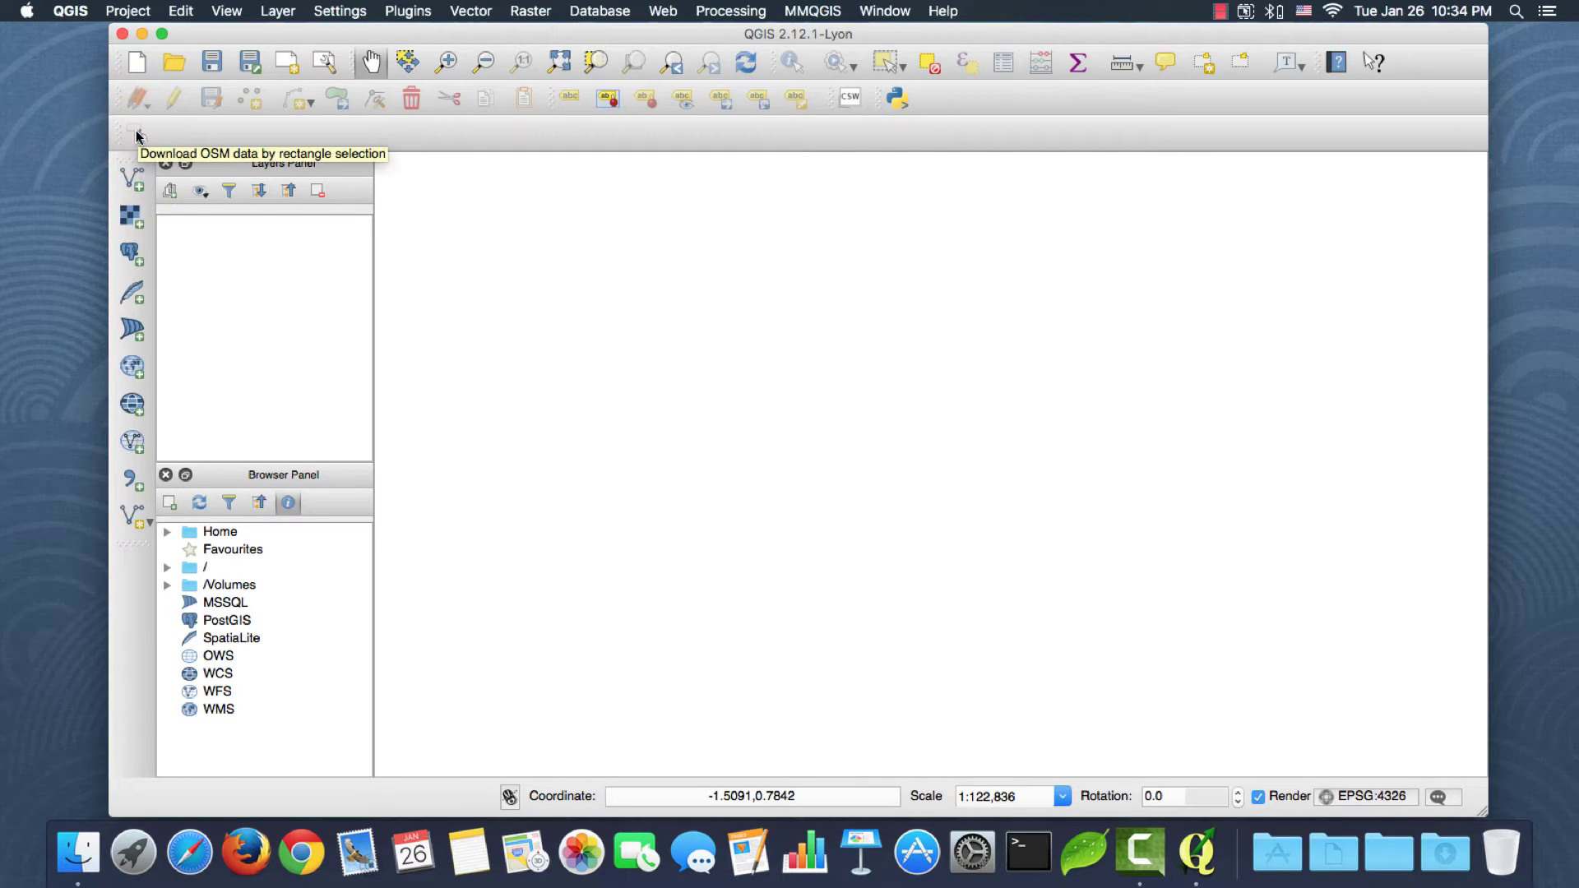
pyautogui.moveTo(130, 135); pyautogui.dragTo(931, 98)
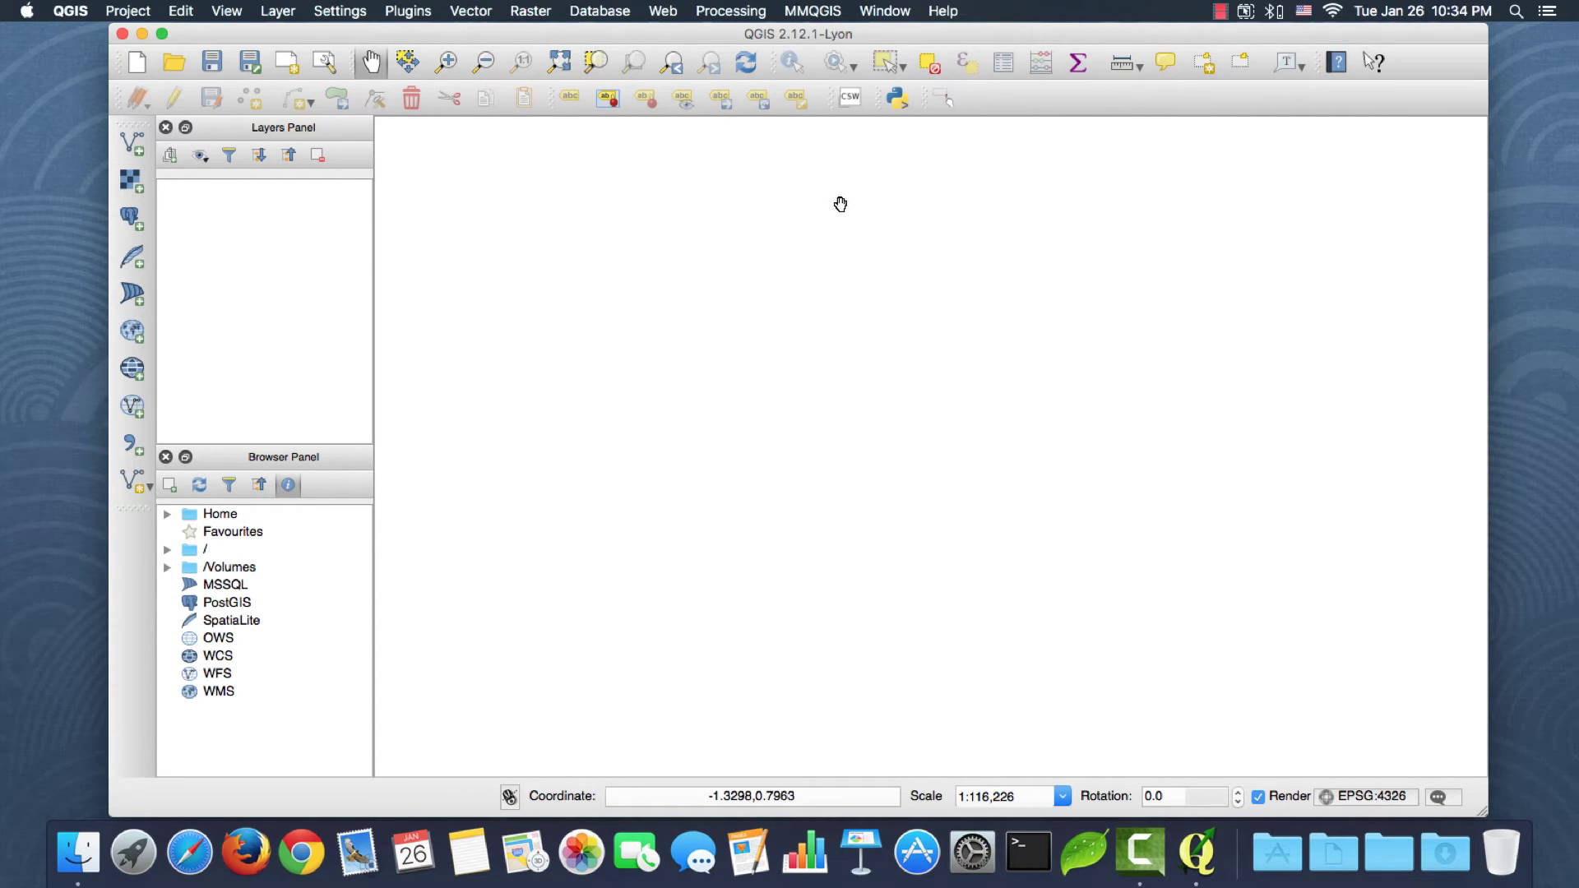
# Add the standard OpenStreetMap basemap layer from Web > OpenLayers plugin
pyautogui.click(672, 14)
pyautogui.moveTo(740, 53)
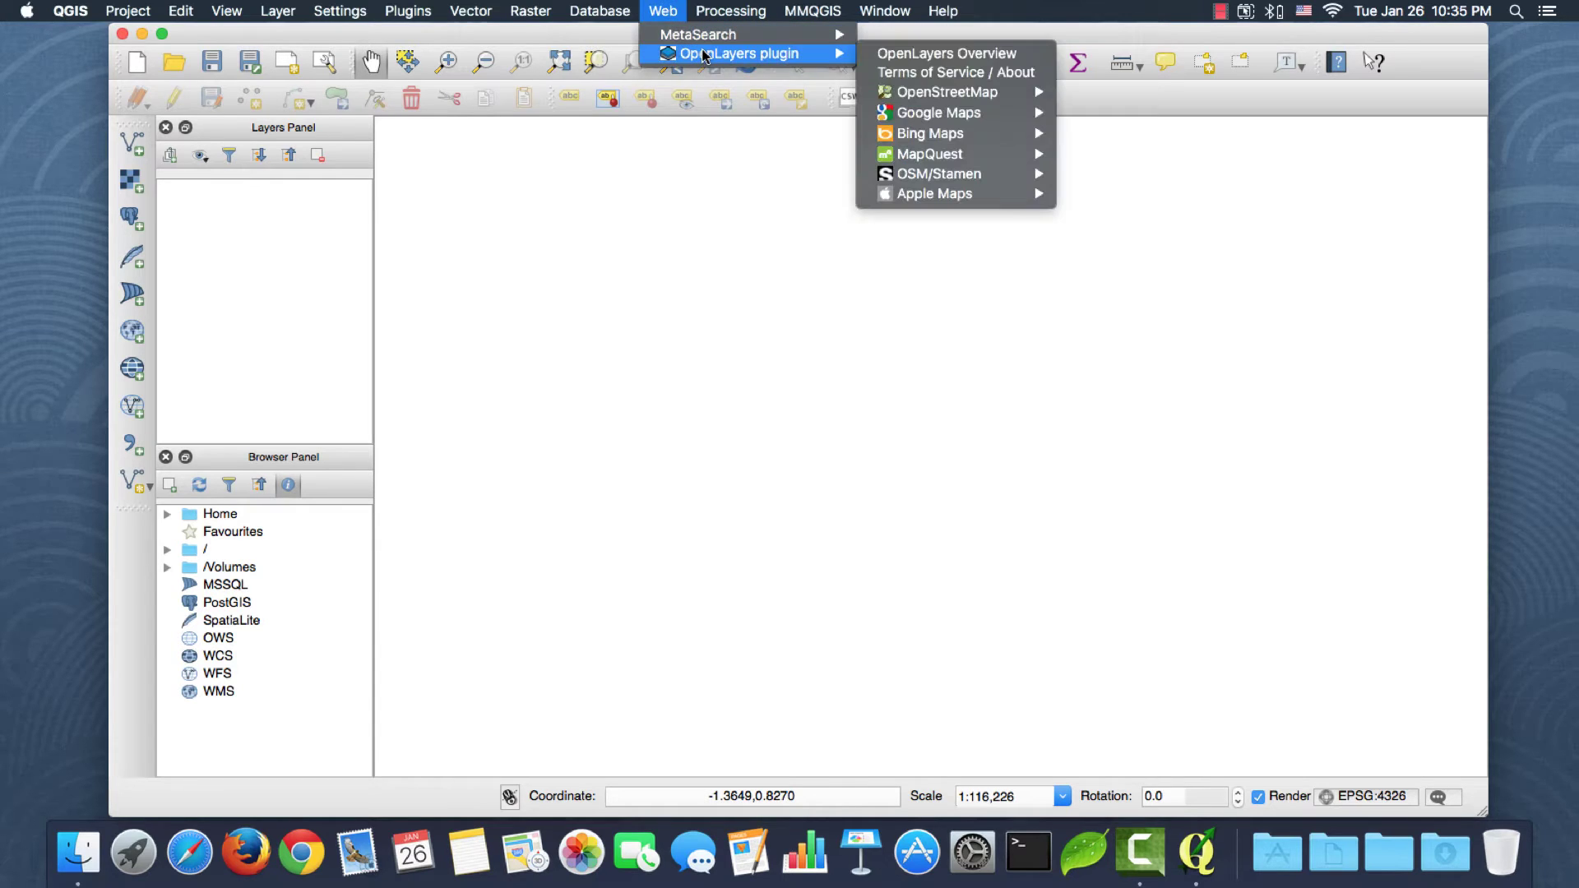
pyautogui.moveTo(967, 96)
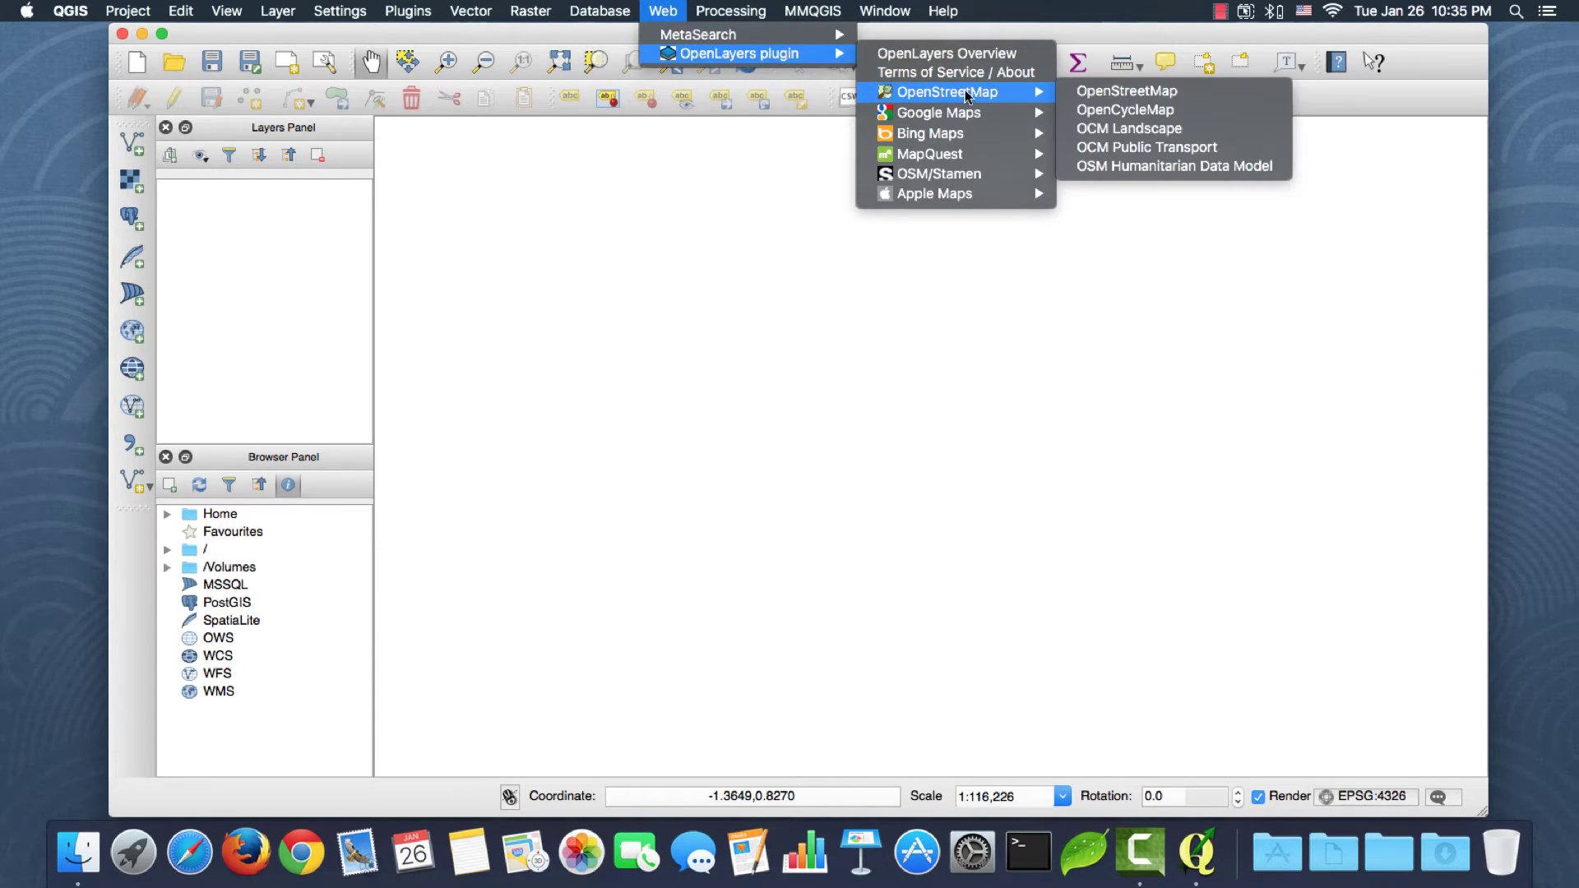
pyautogui.click(1120, 93)
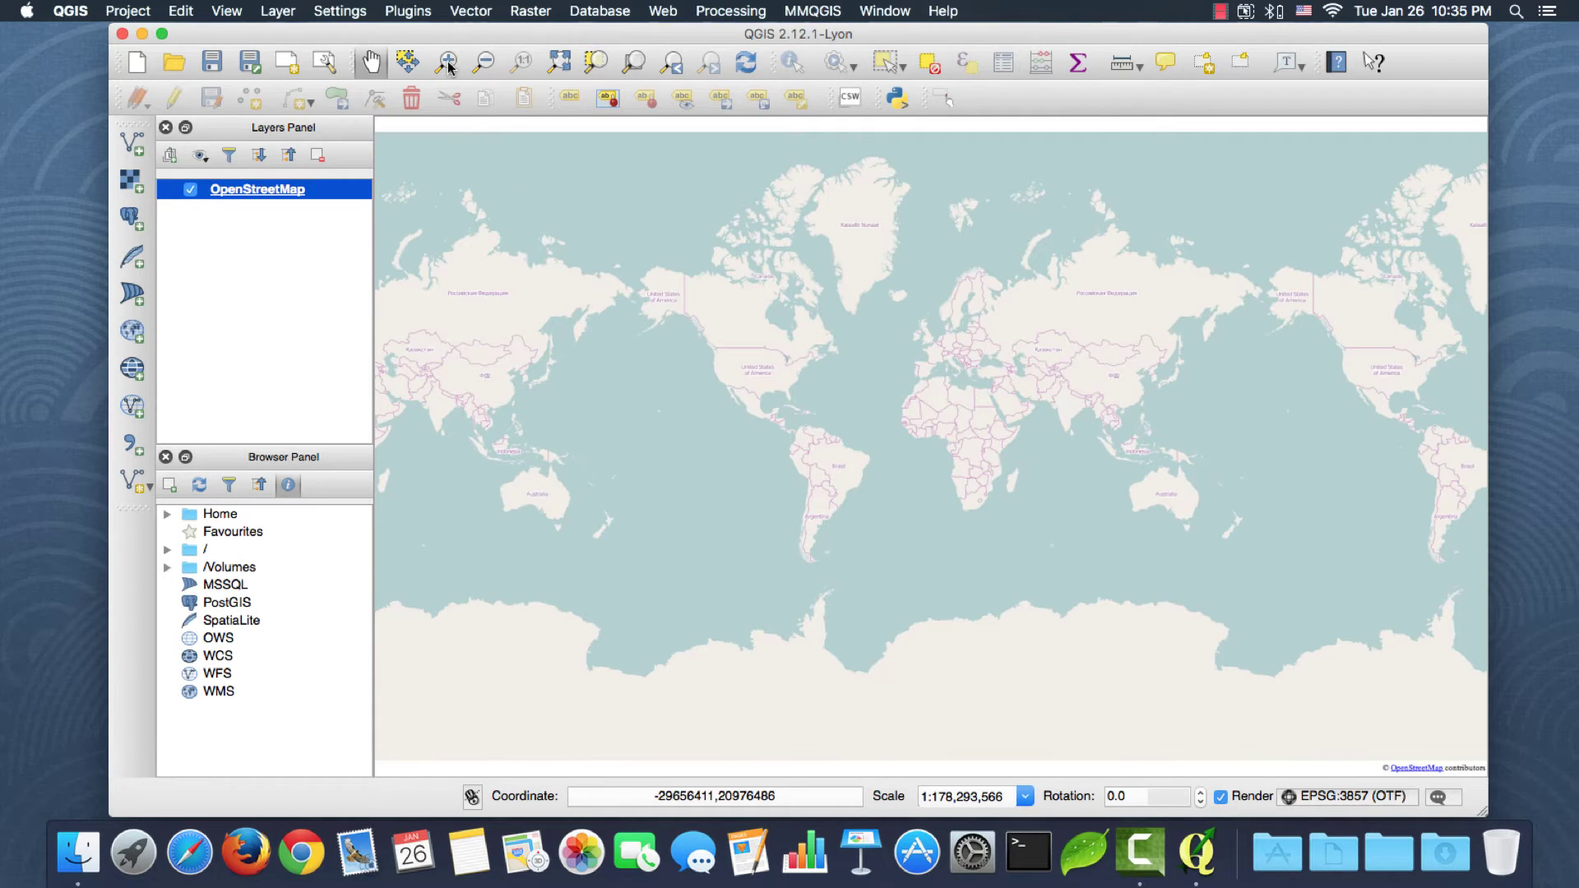
# Zoom in stepwise from the eastern US to the central GMU campus near Fenwick Library
pyautogui.click(448, 64)
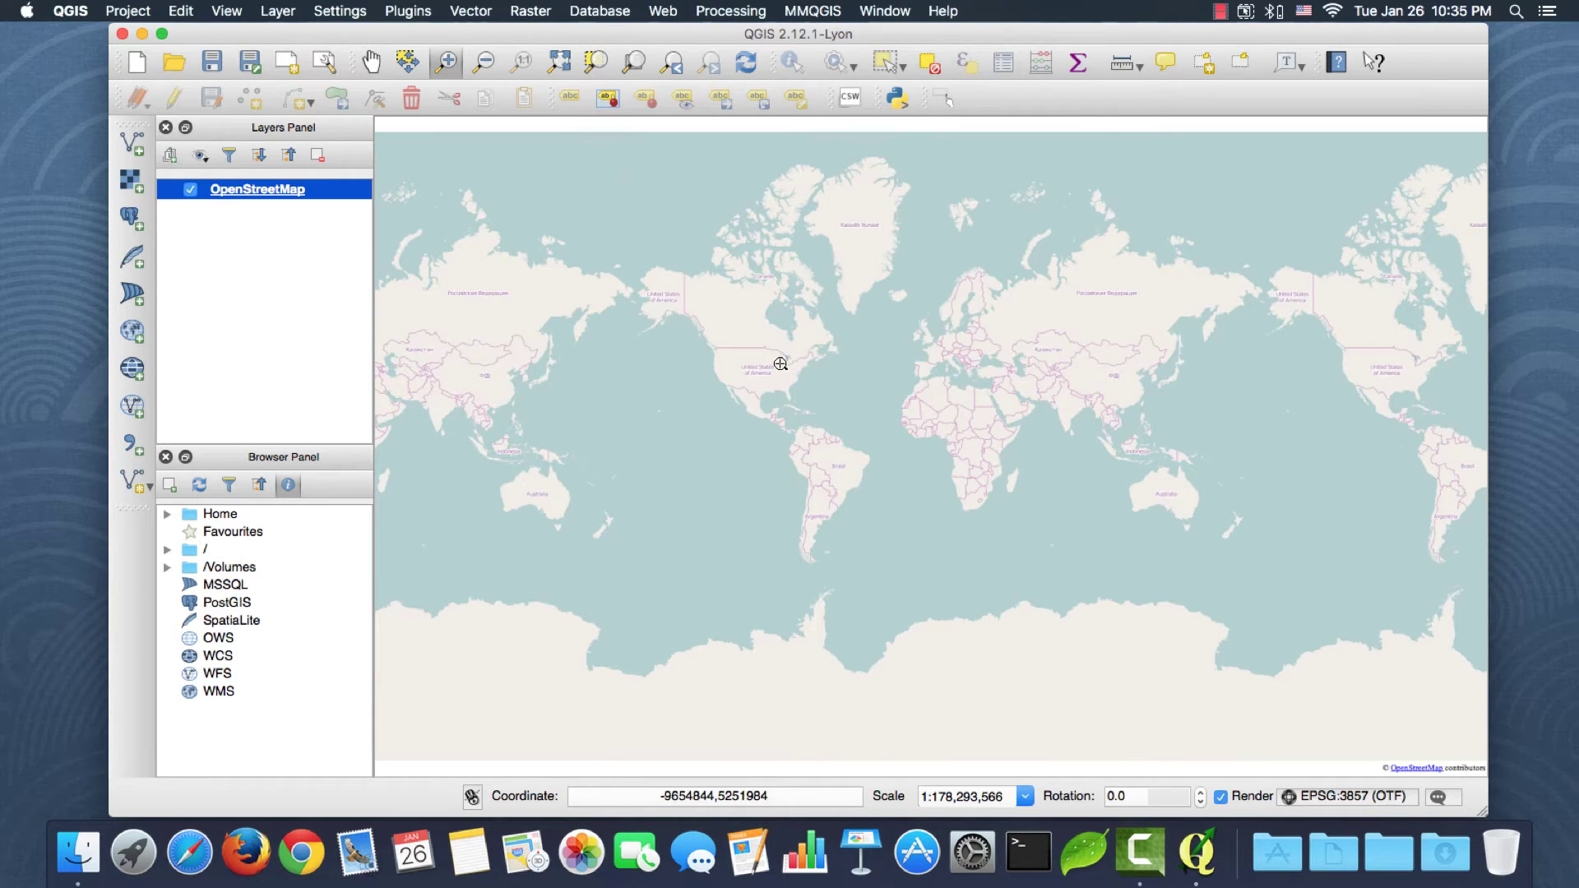
pyautogui.moveTo(780, 362); pyautogui.dragTo(816, 395)
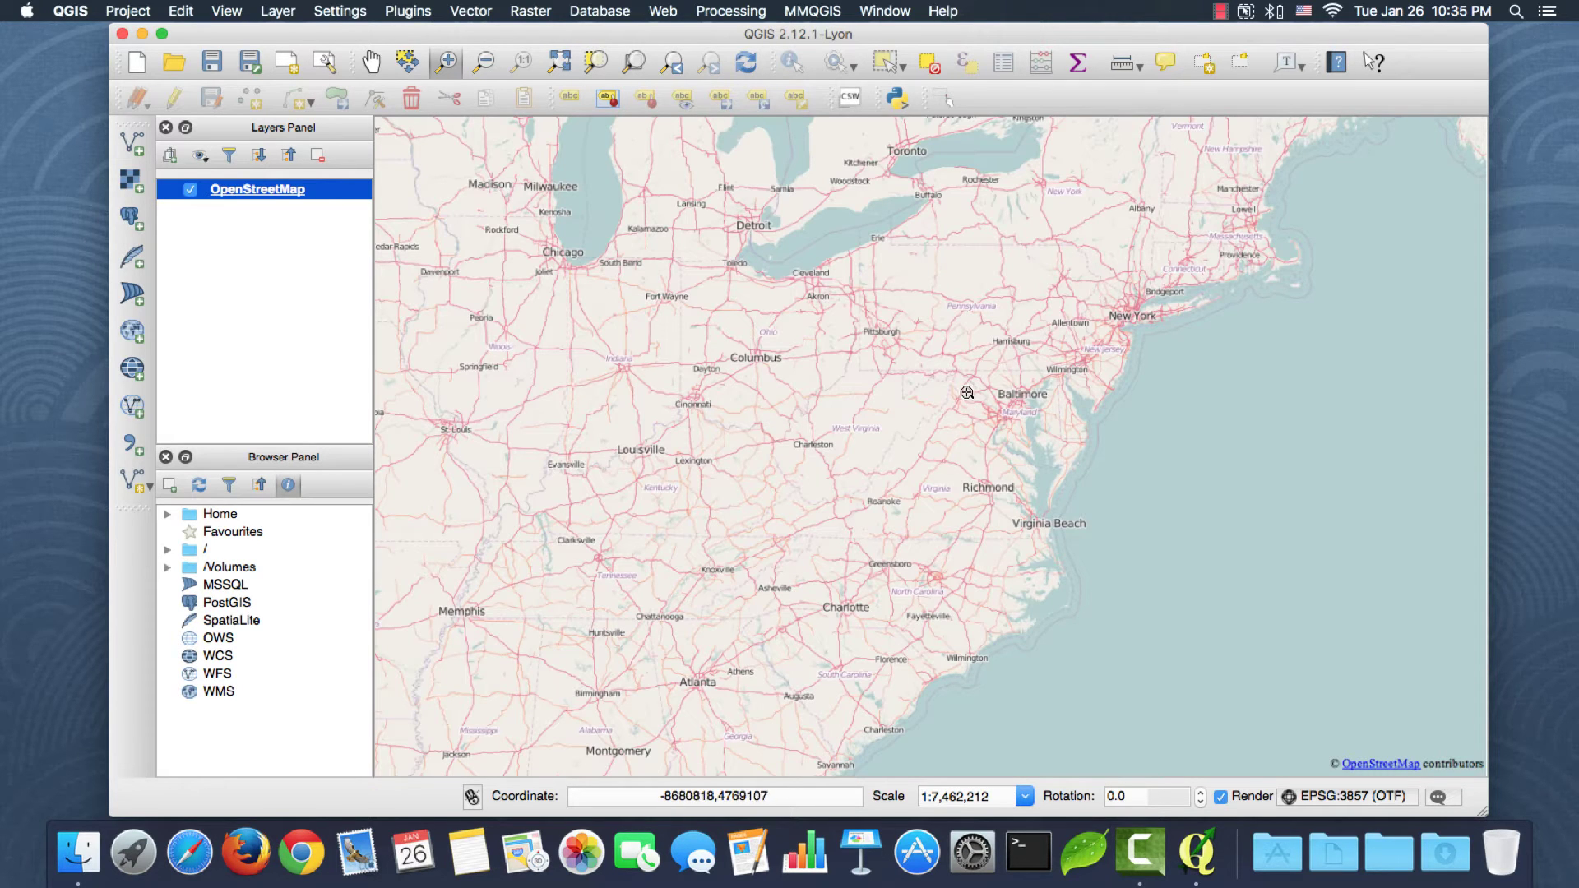
pyautogui.moveTo(967, 392); pyautogui.dragTo(1028, 454)
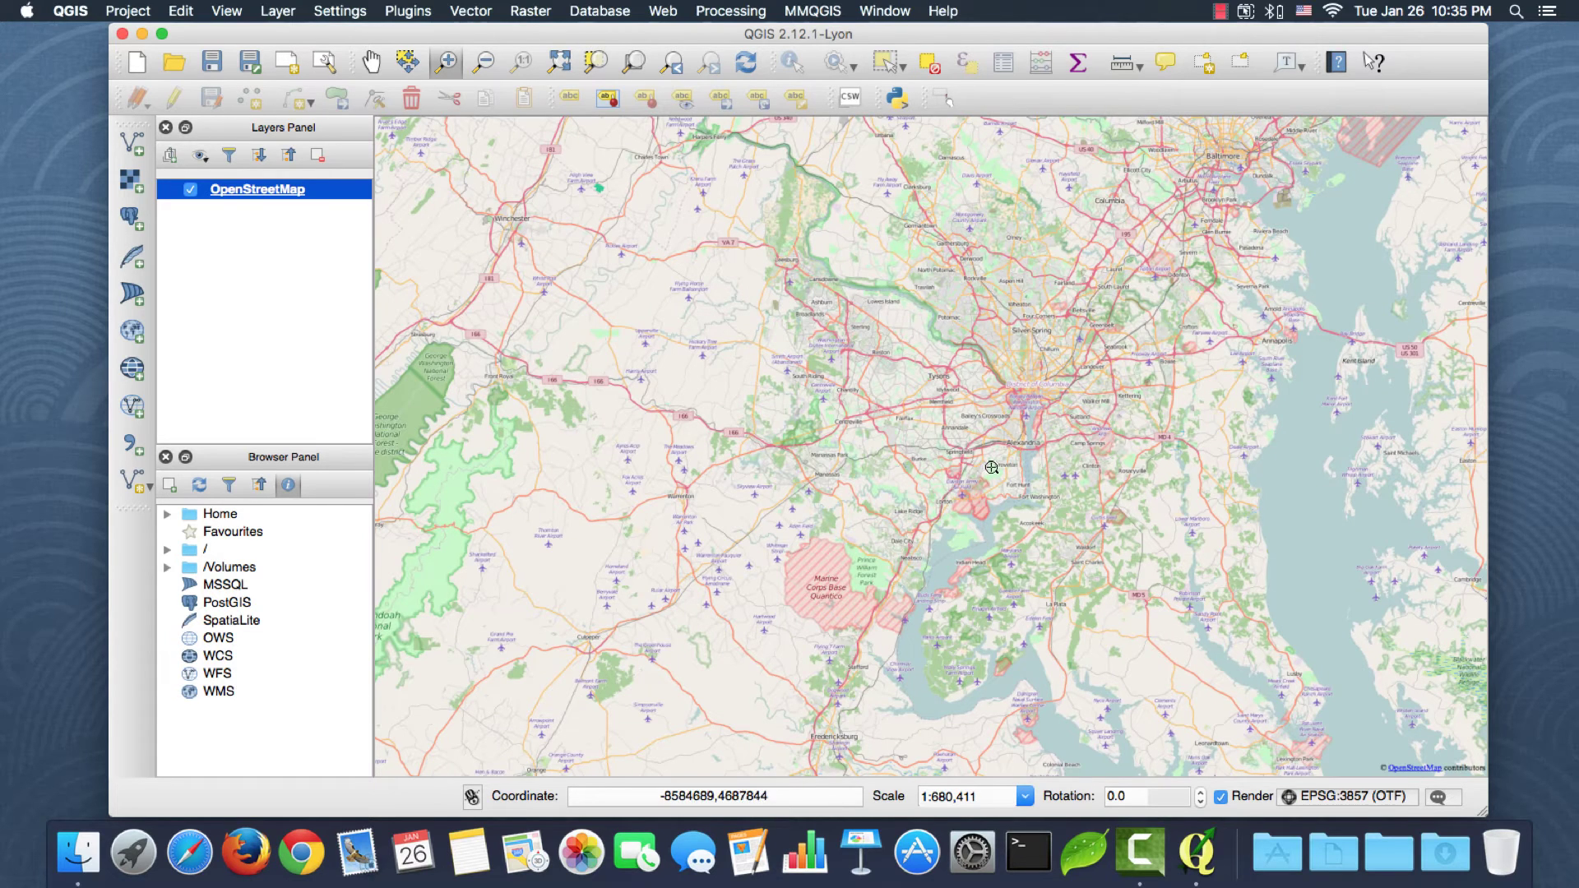
pyautogui.moveTo(857, 386); pyautogui.dragTo(944, 462)
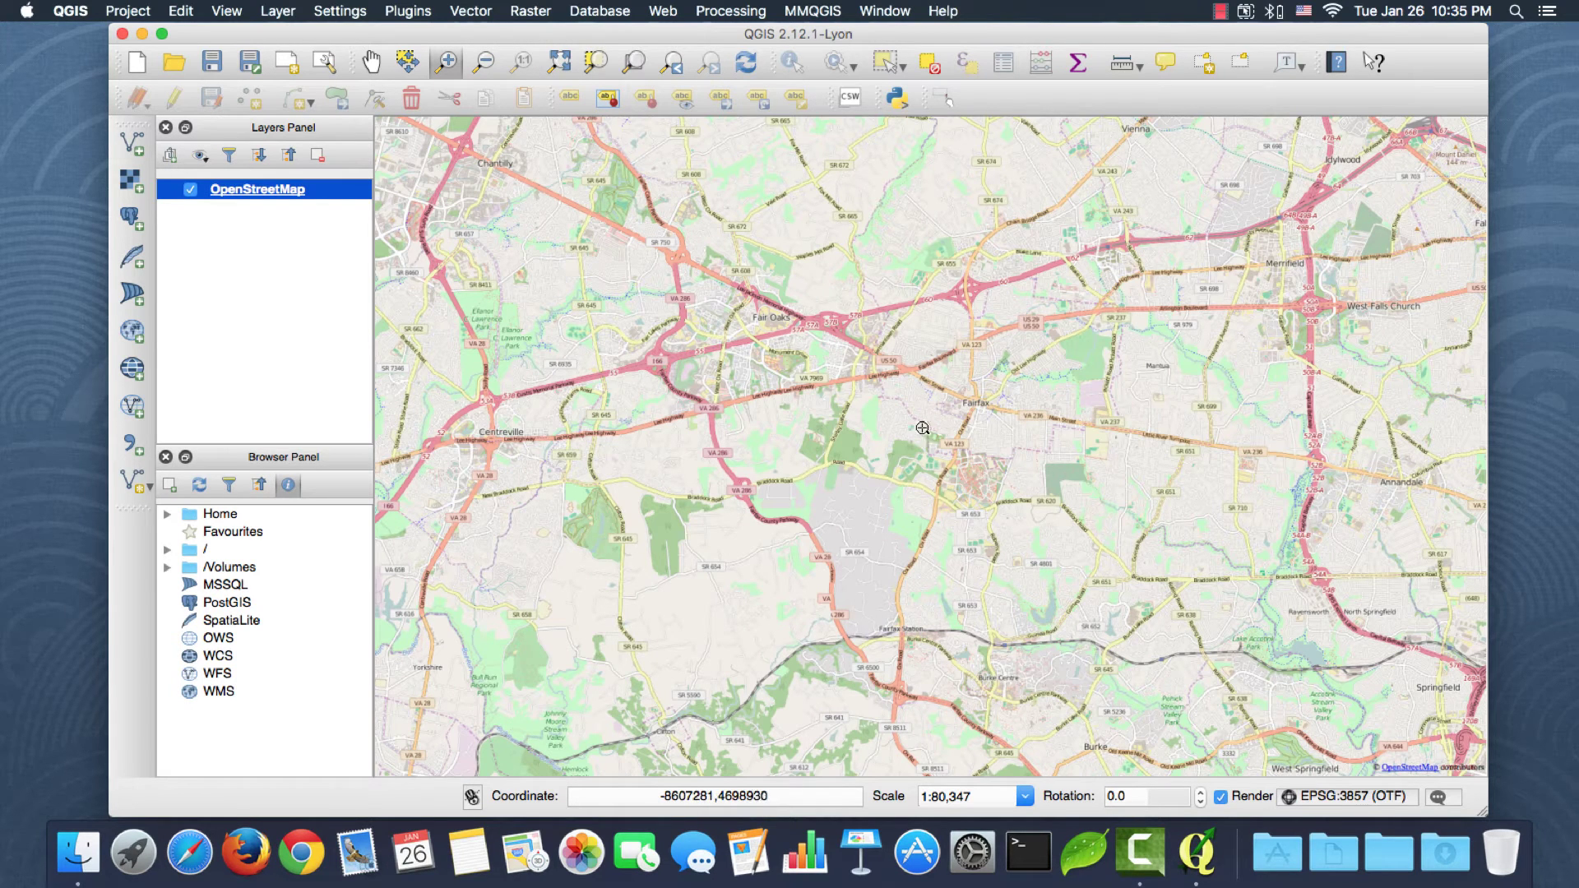
pyautogui.moveTo(921, 427); pyautogui.dragTo(1028, 546)
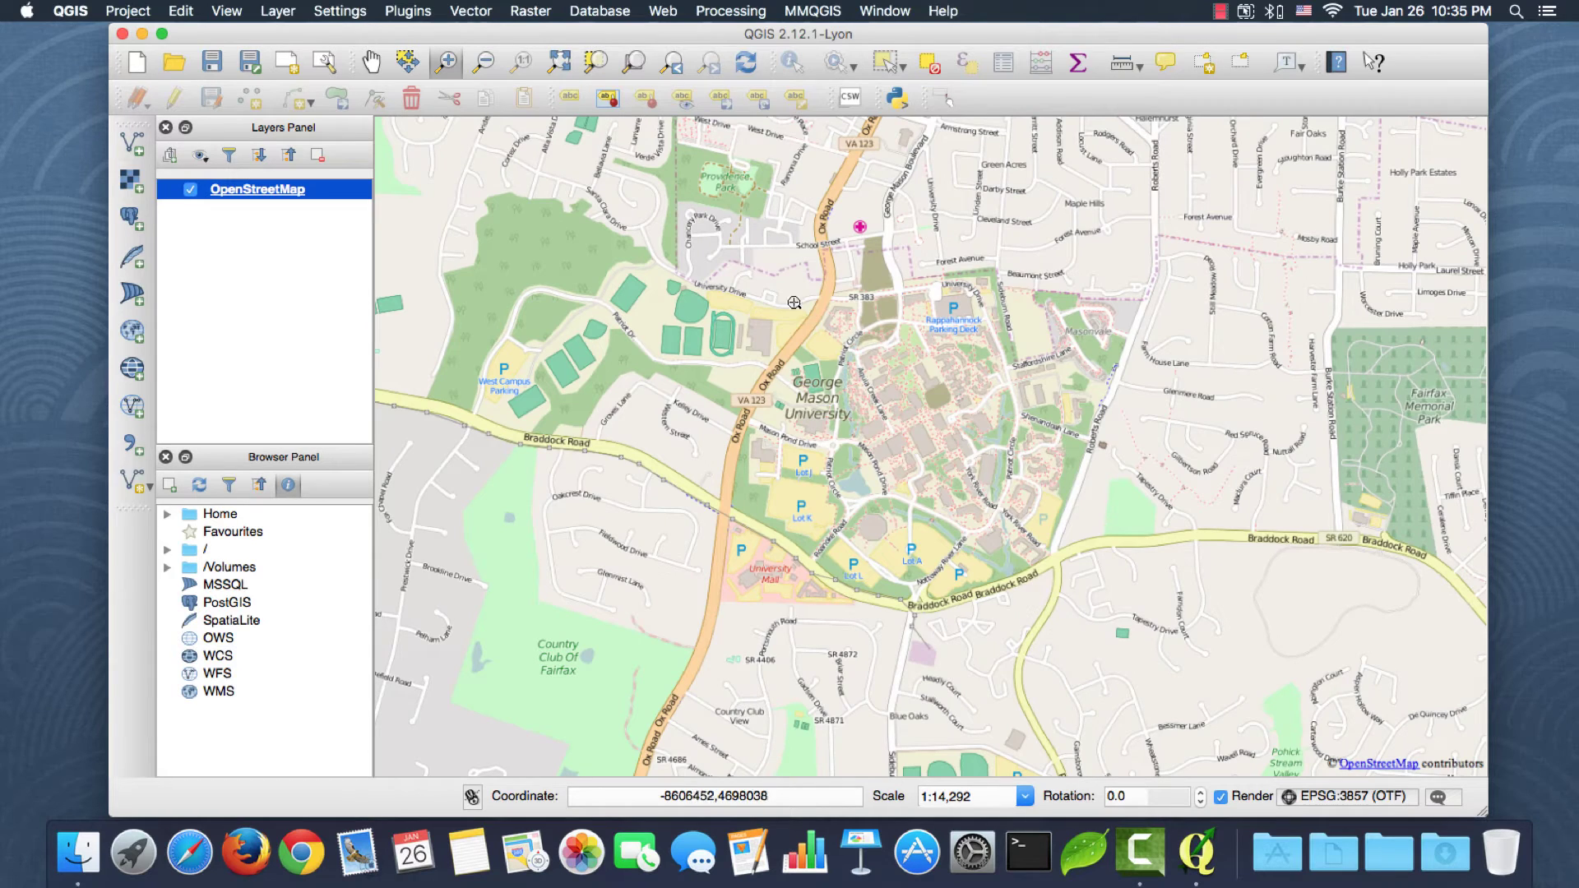
pyautogui.moveTo(767, 265); pyautogui.dragTo(1122, 629)
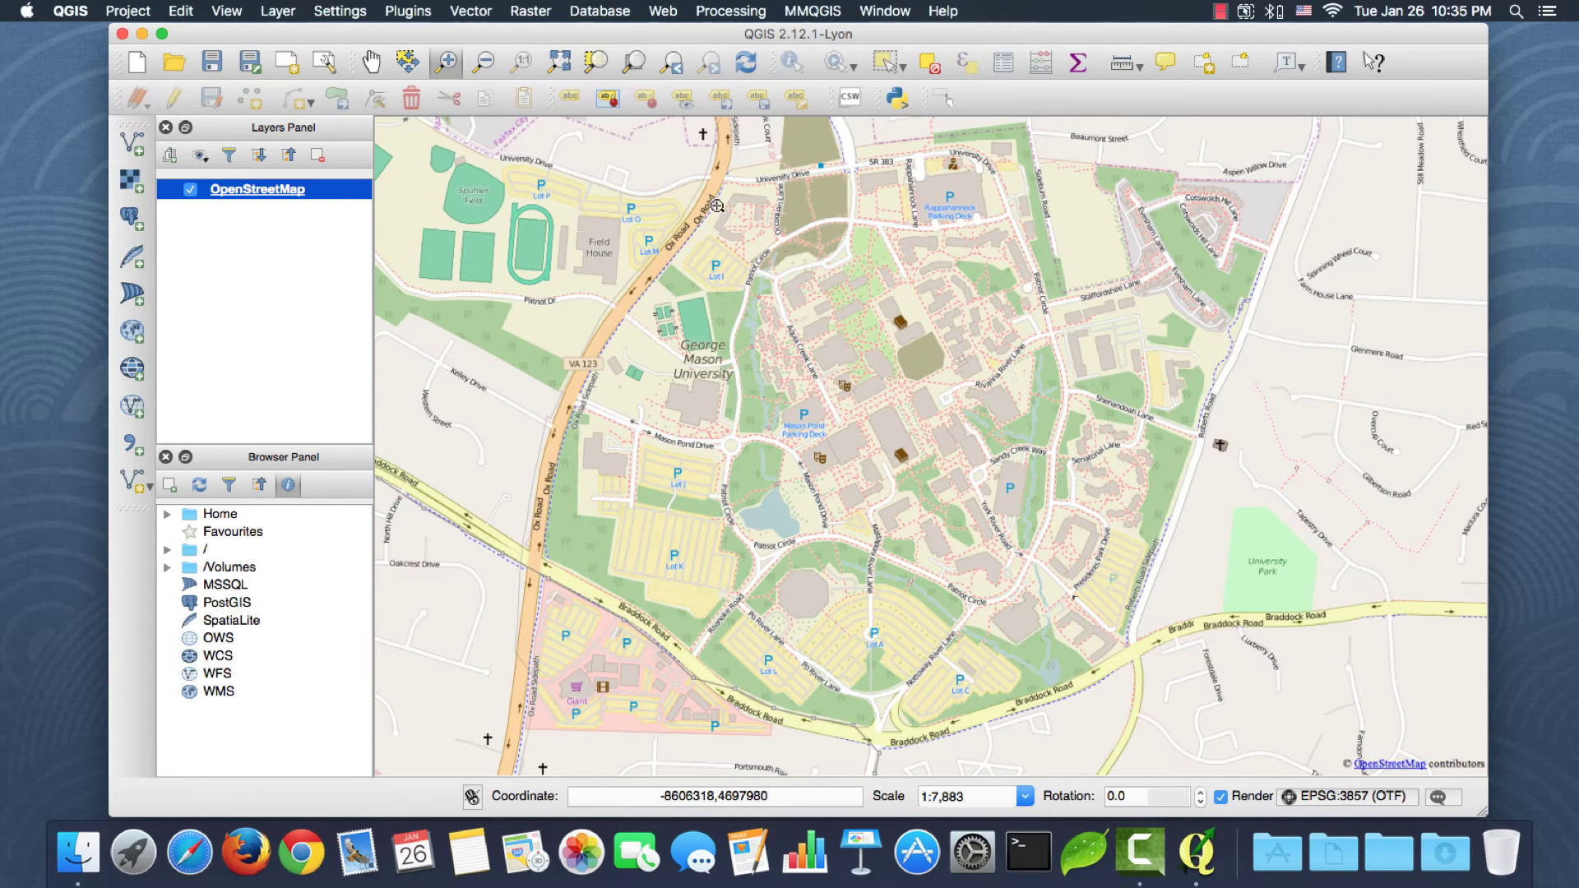
pyautogui.moveTo(717, 206); pyautogui.dragTo(1026, 511)
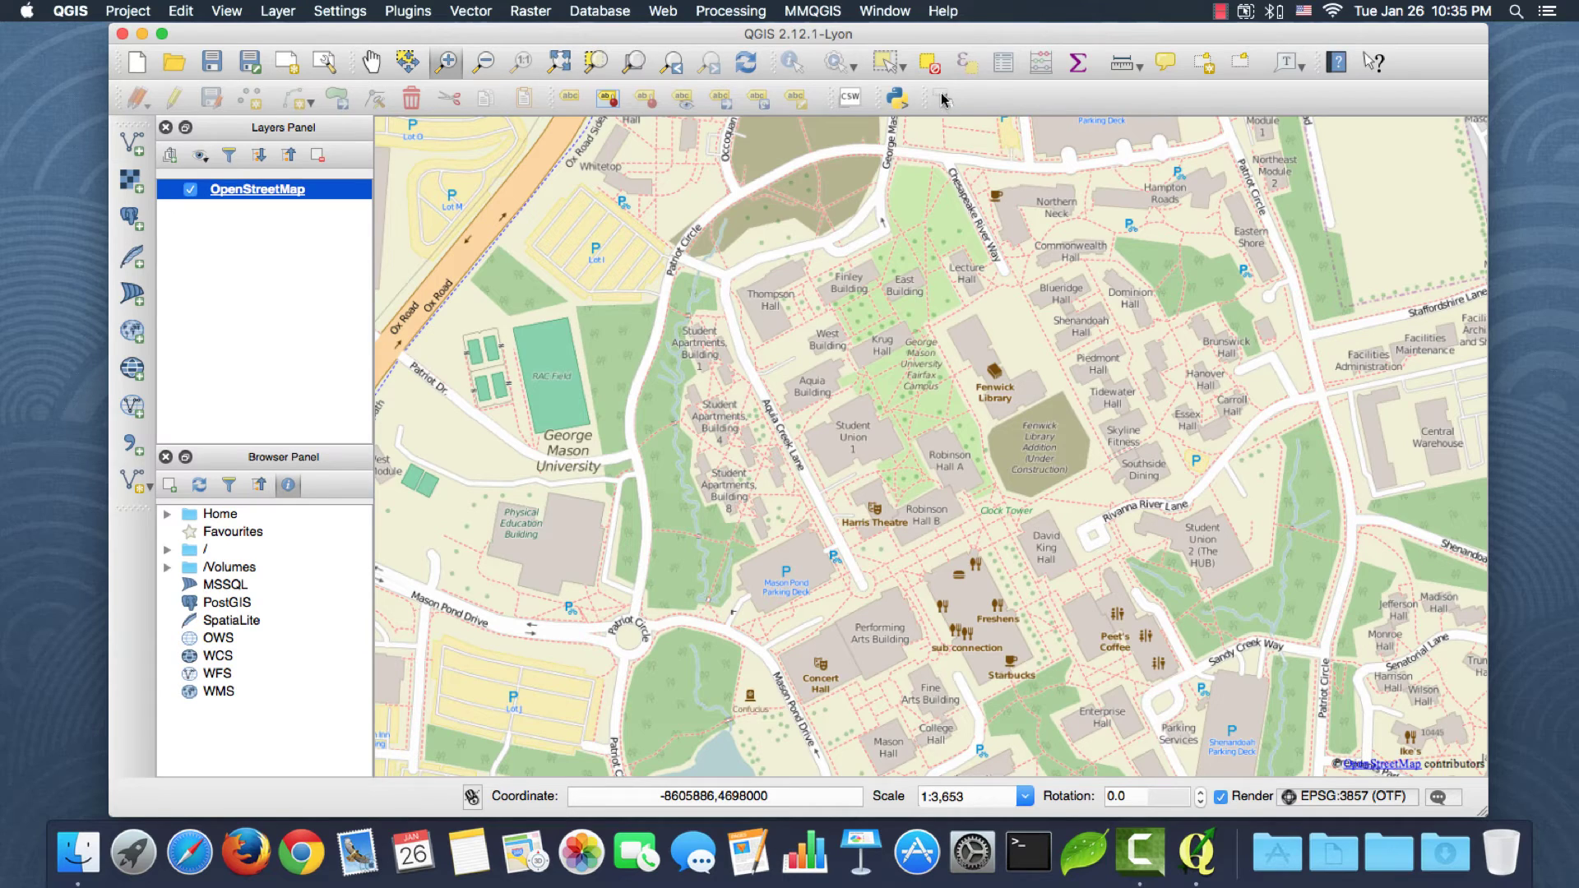
# Draw a download rectangle over central campus around Fenwick Library with the OSMDownloader tool
pyautogui.click(943, 99)
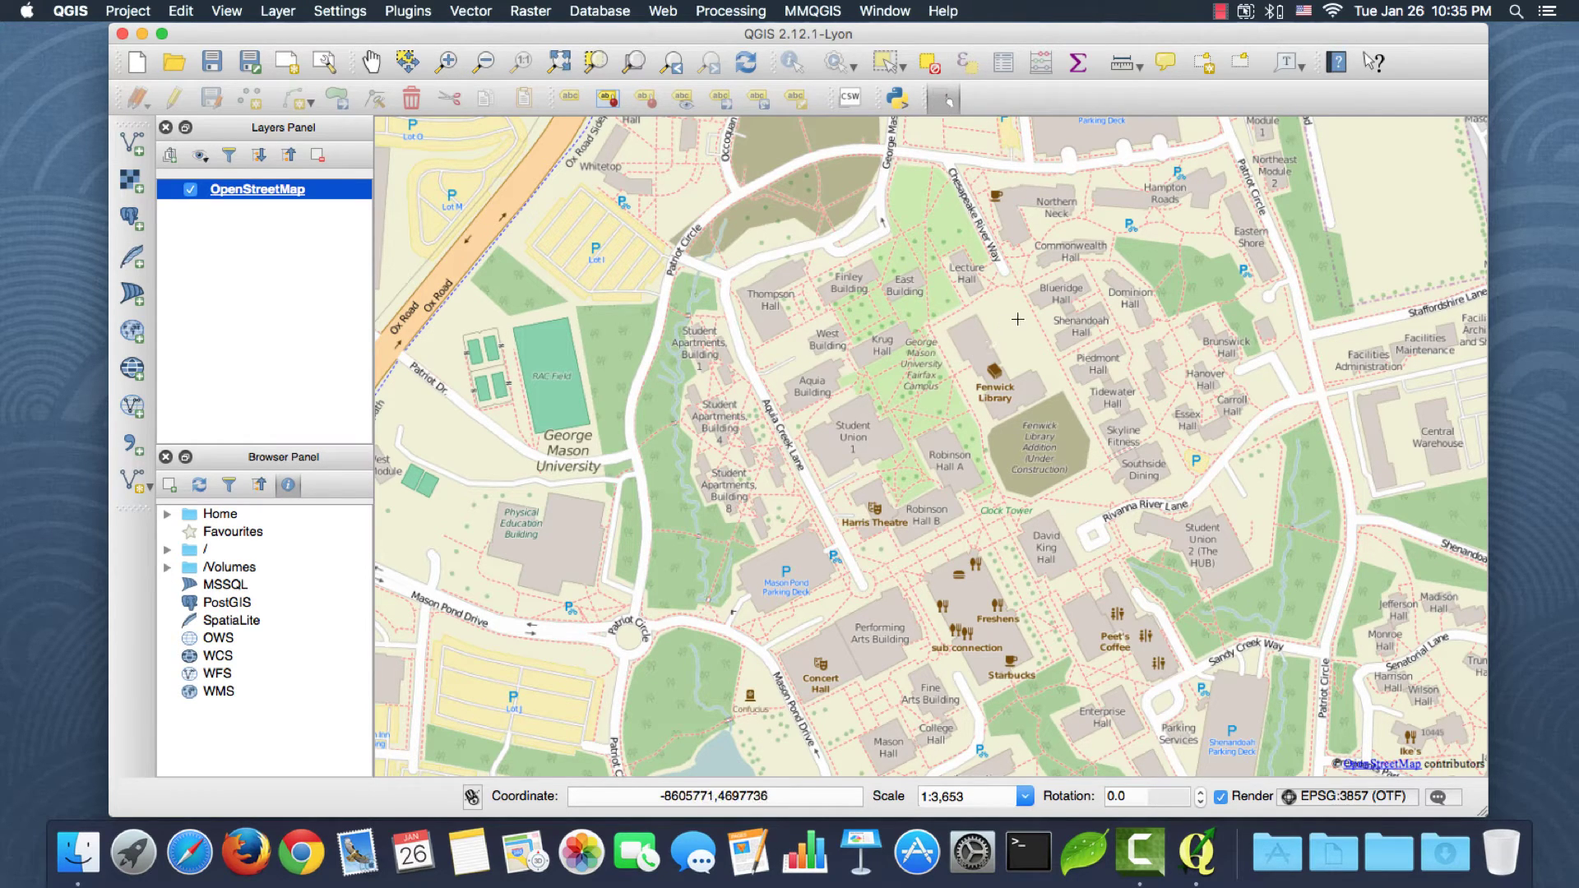
pyautogui.moveTo(1022, 323); pyautogui.dragTo(843, 502)
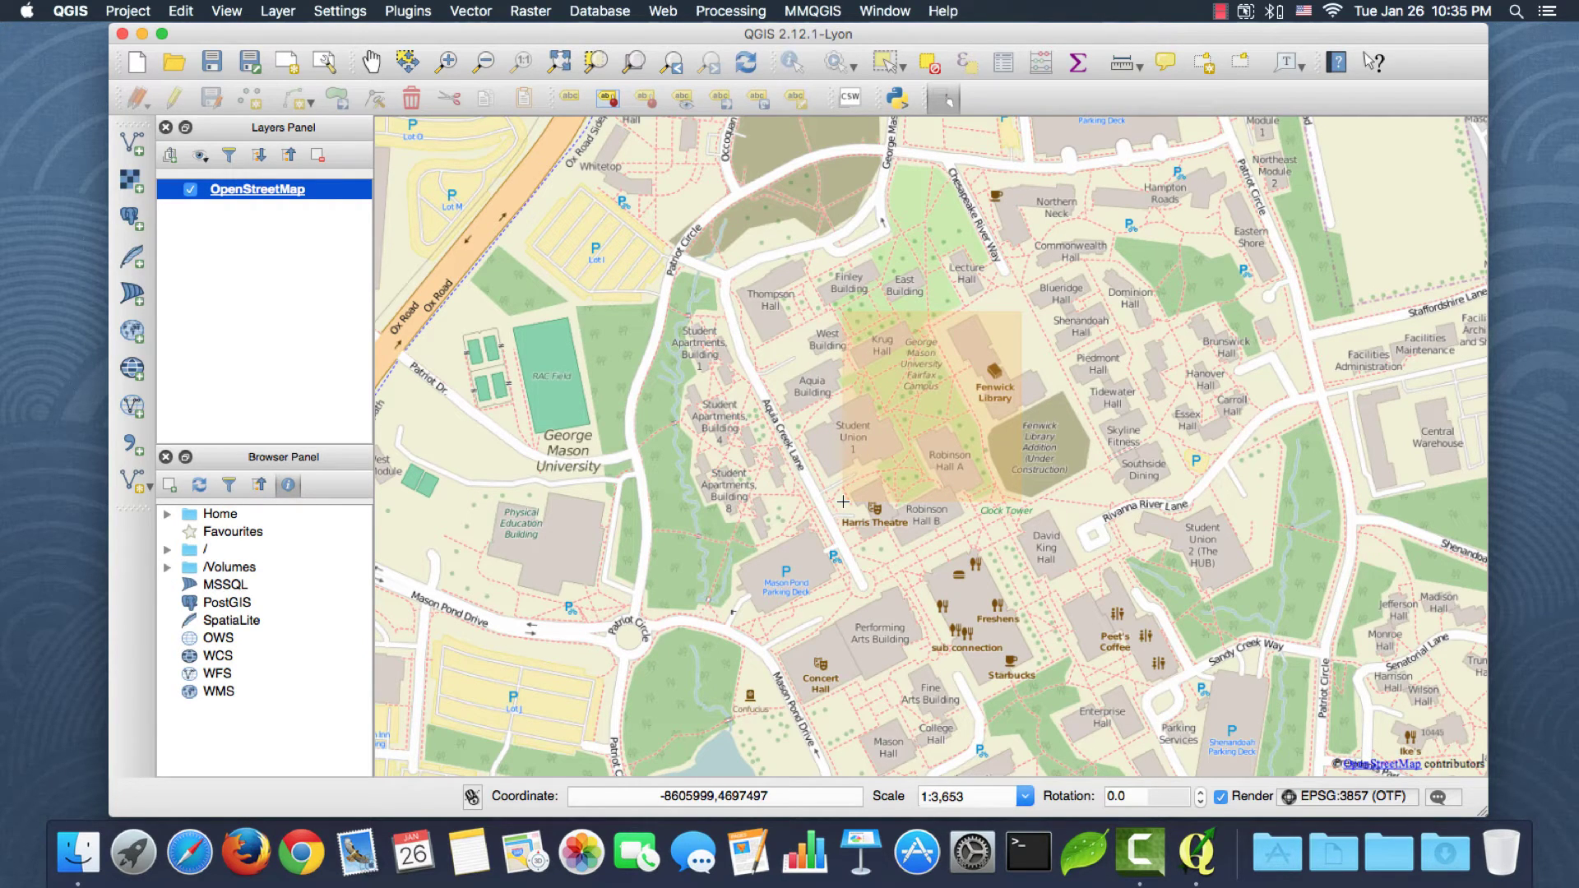
pyautogui.moveTo(836, 501); pyautogui.dragTo(836, 501)
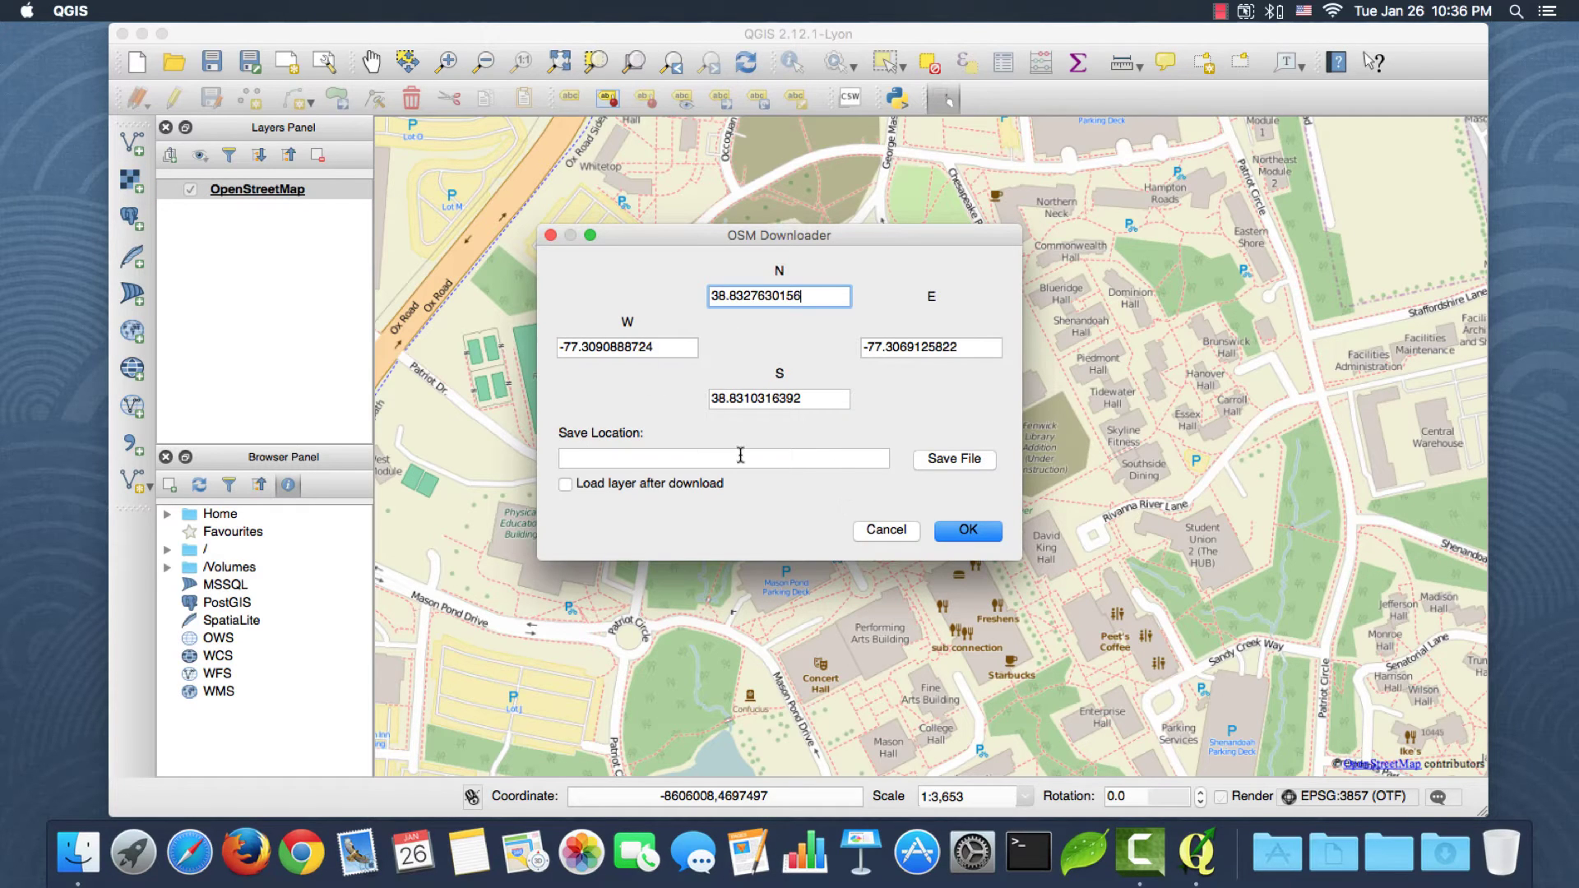
# Save the download as GMUData.osm on the Desktop, enable loading it as a layer, and download
pyautogui.click(954, 460)
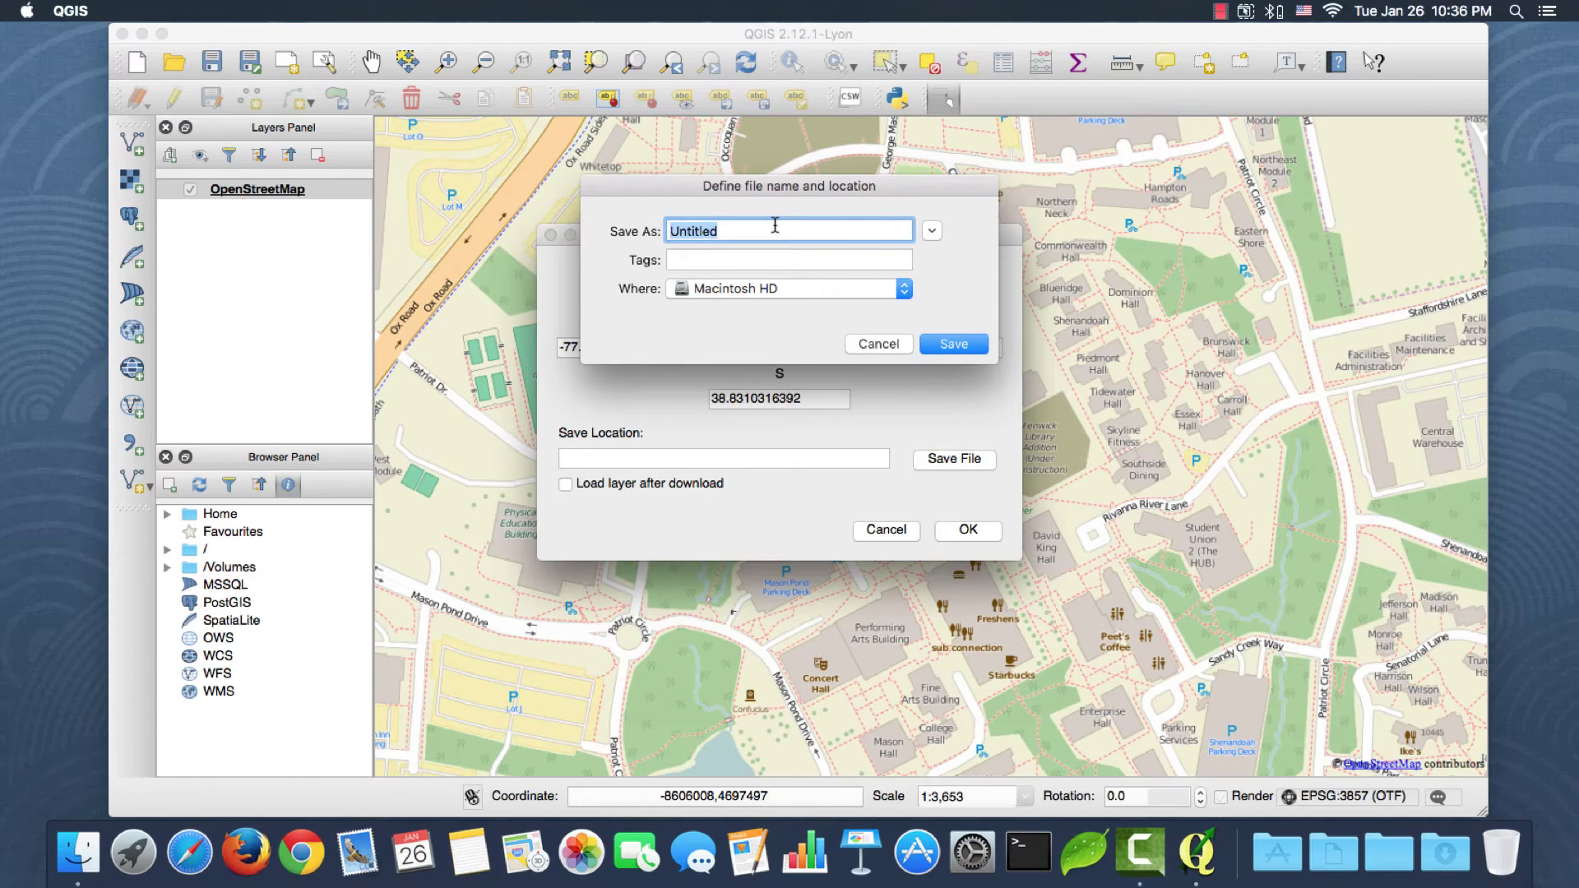
pyautogui.write('GMUData')
pyautogui.click(785, 292)
pyautogui.click(782, 289)
pyautogui.click(783, 289)
pyautogui.click(777, 428)
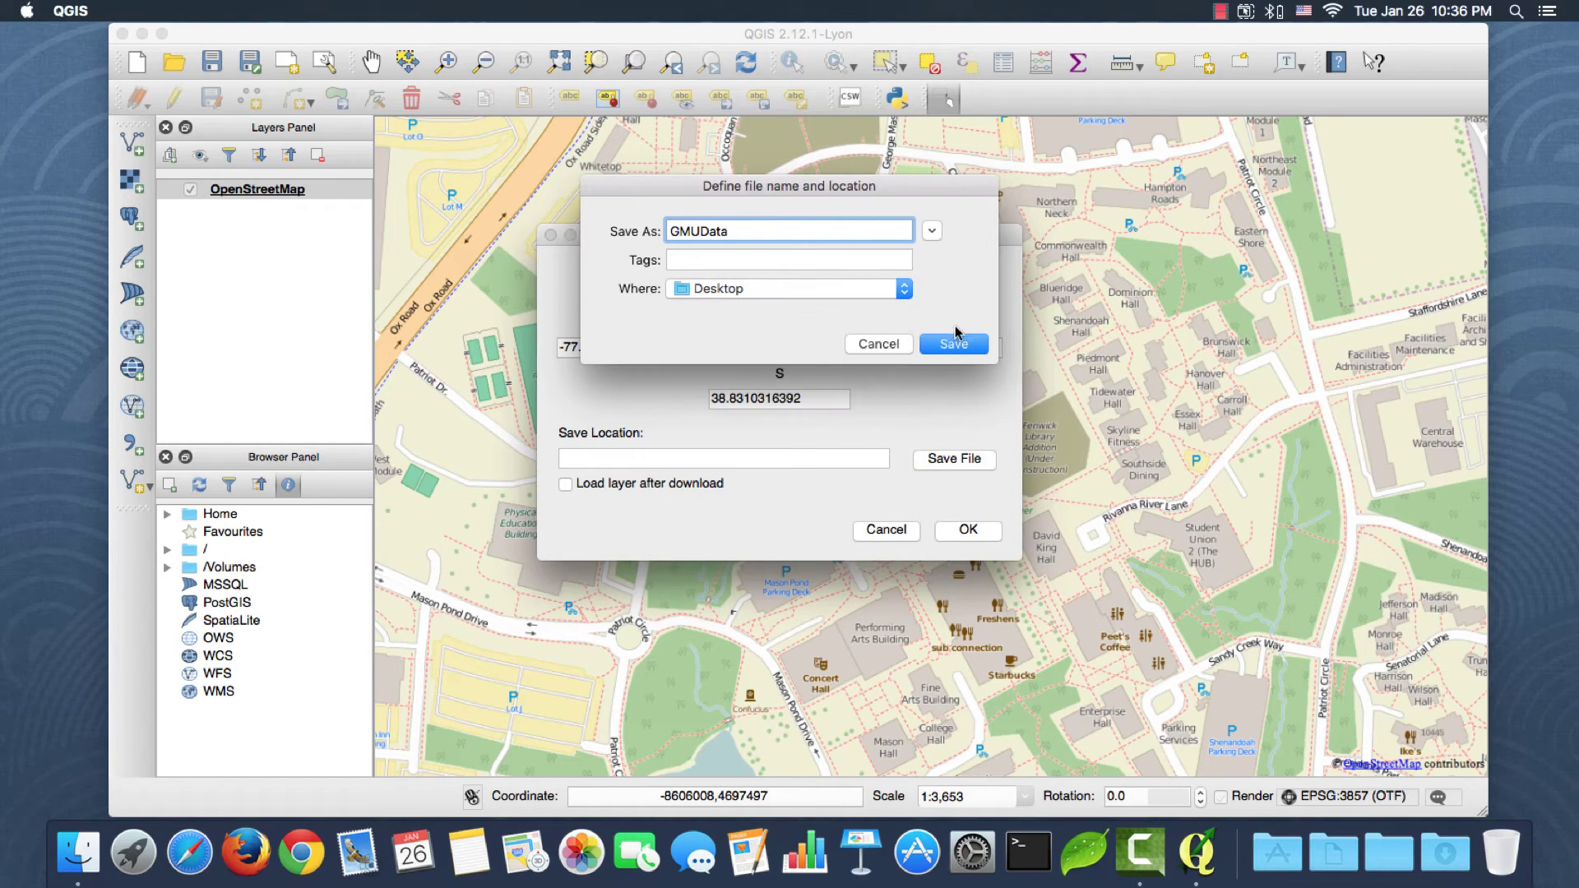
pyautogui.click(951, 345)
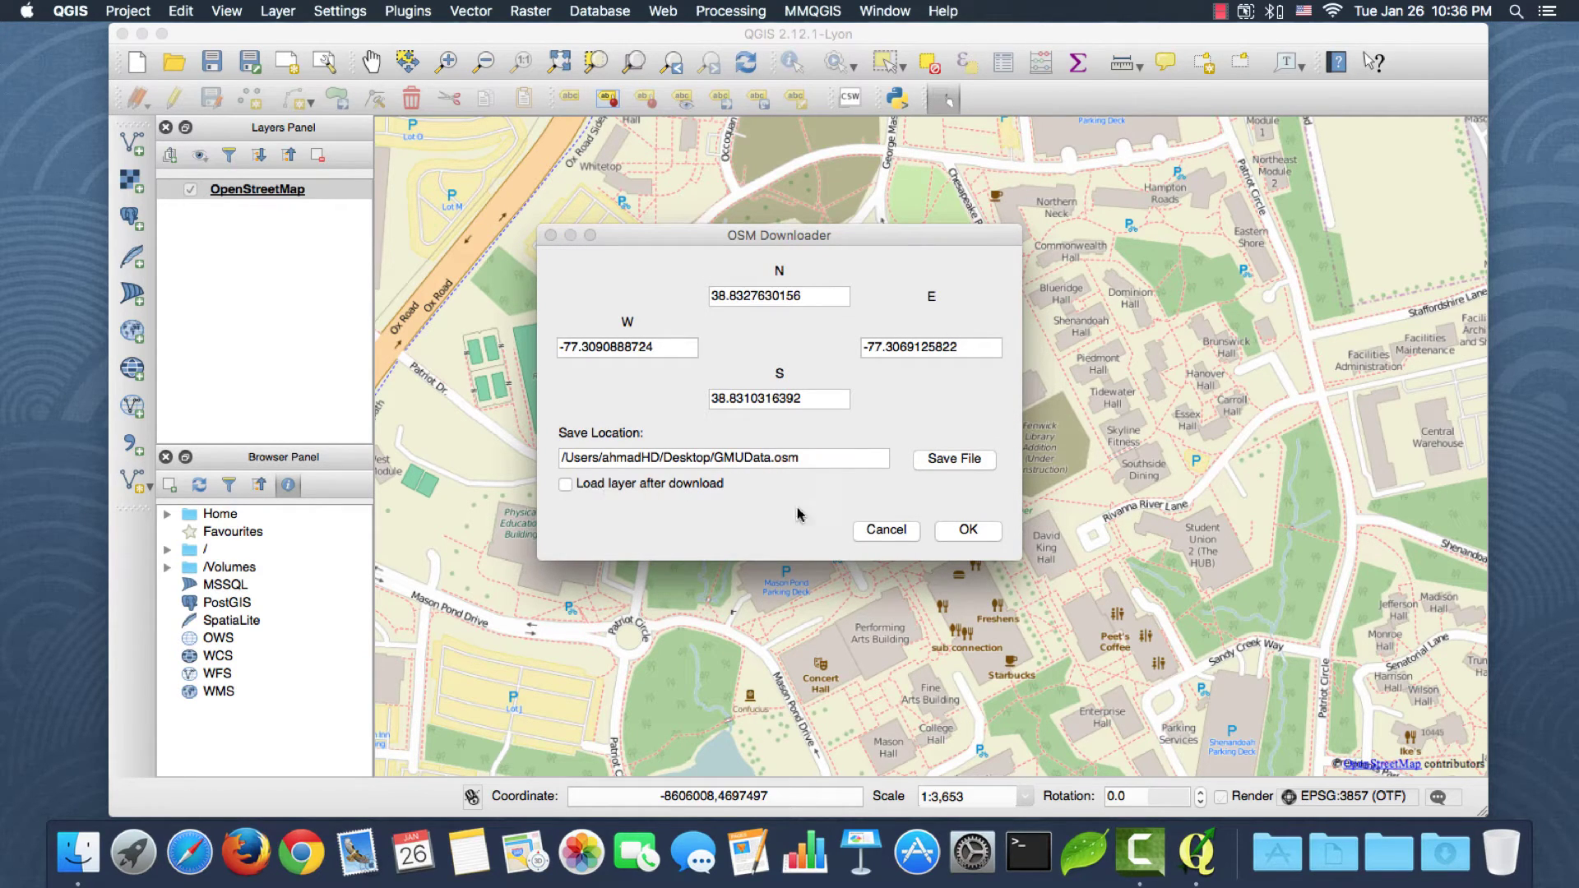
pyautogui.click(712, 492)
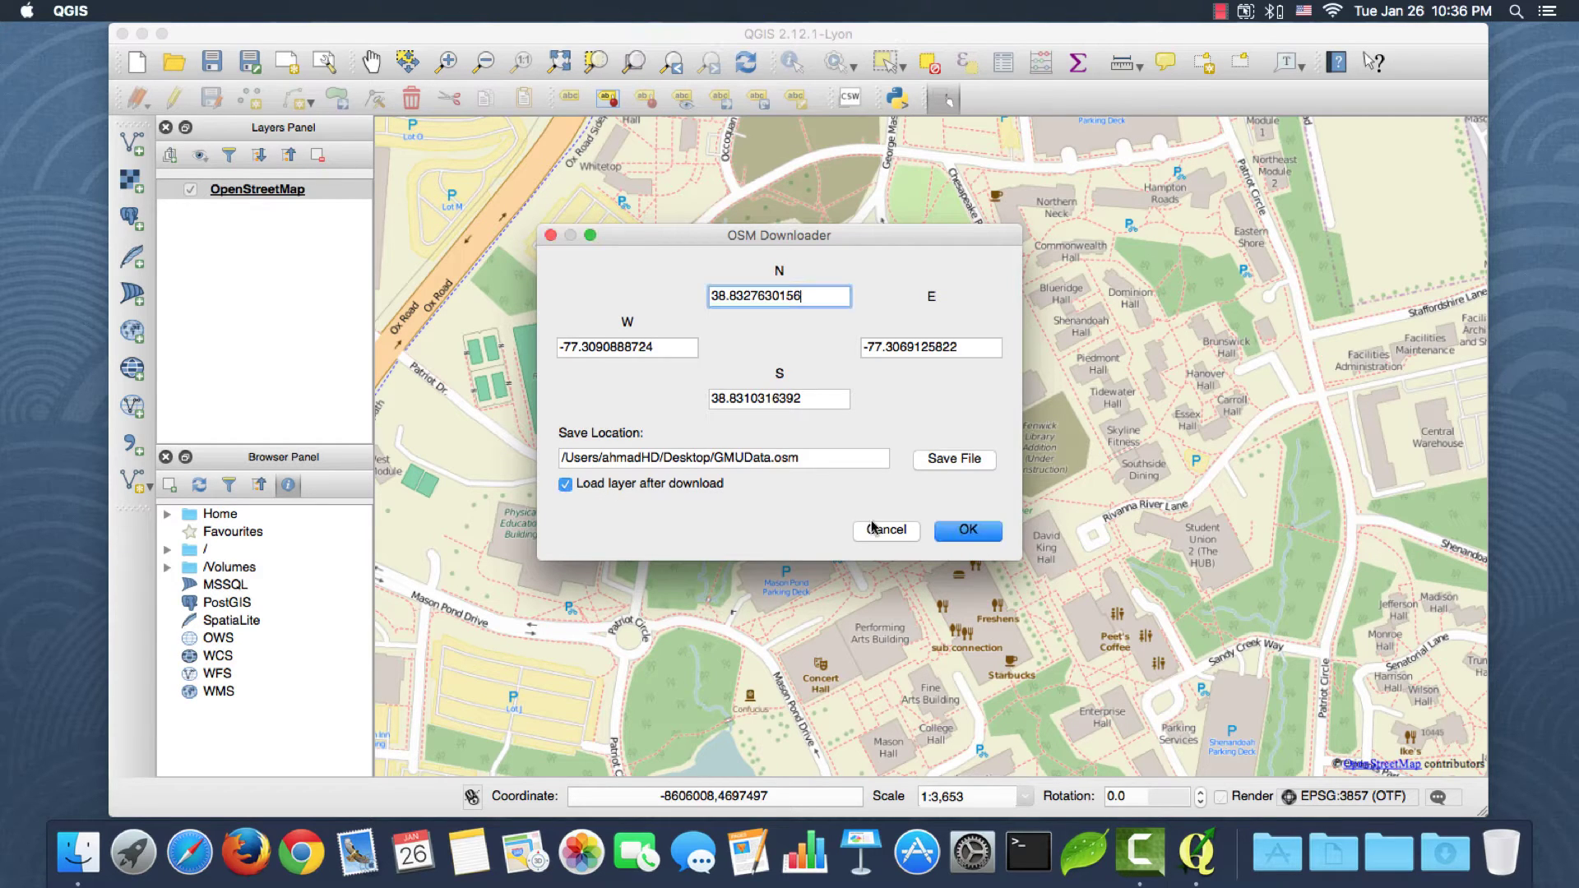
pyautogui.click(980, 532)
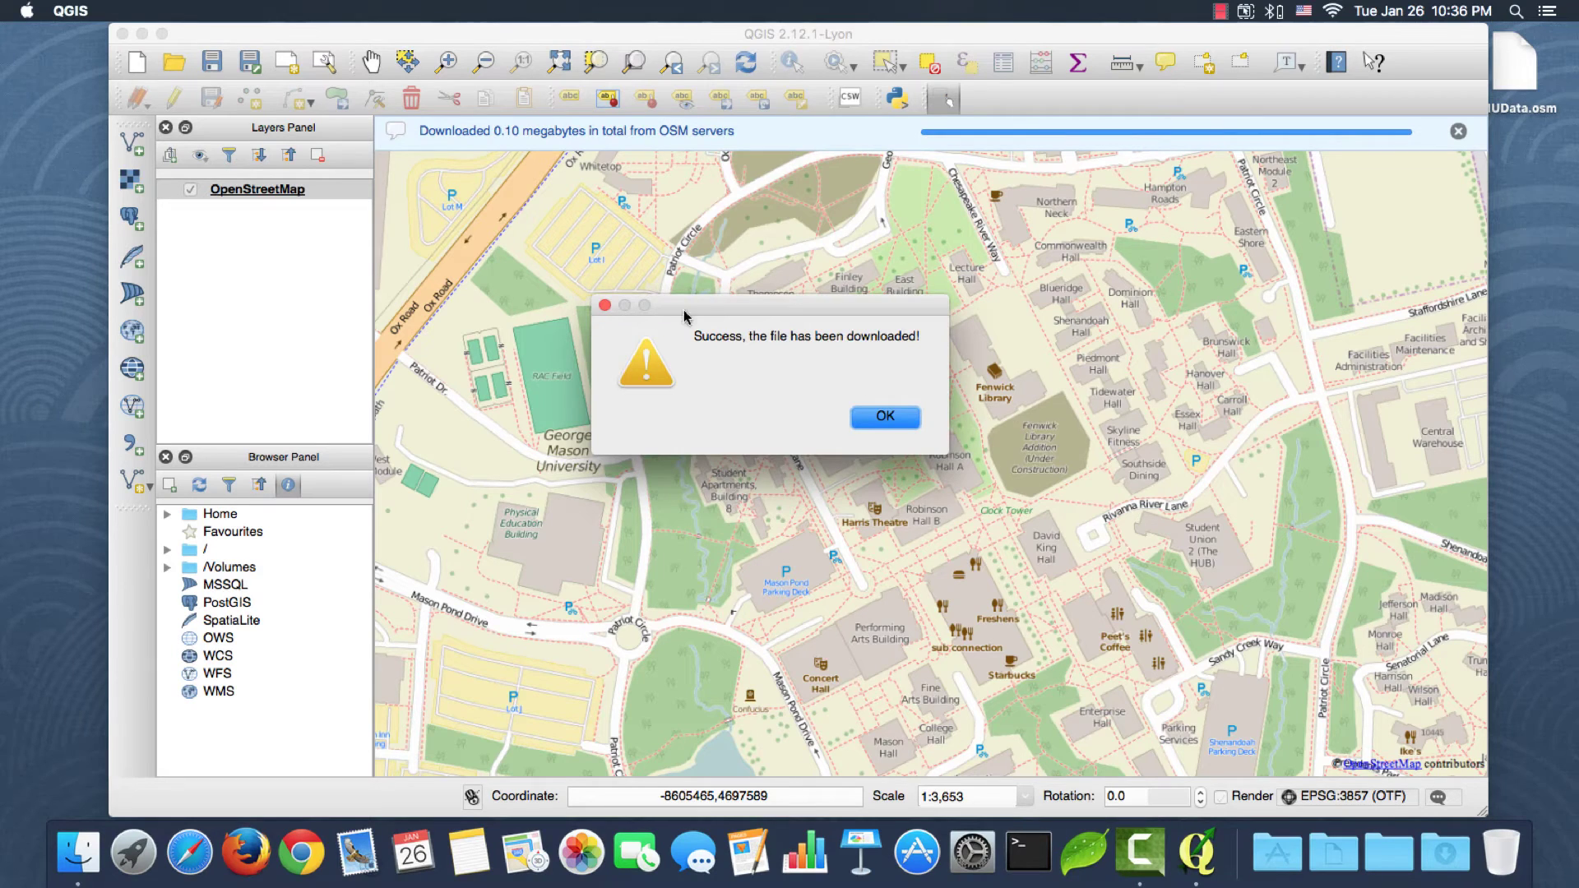
# Dismiss the success message and add the multipolygons layer from the downloaded OSM data
pyautogui.click(883, 419)
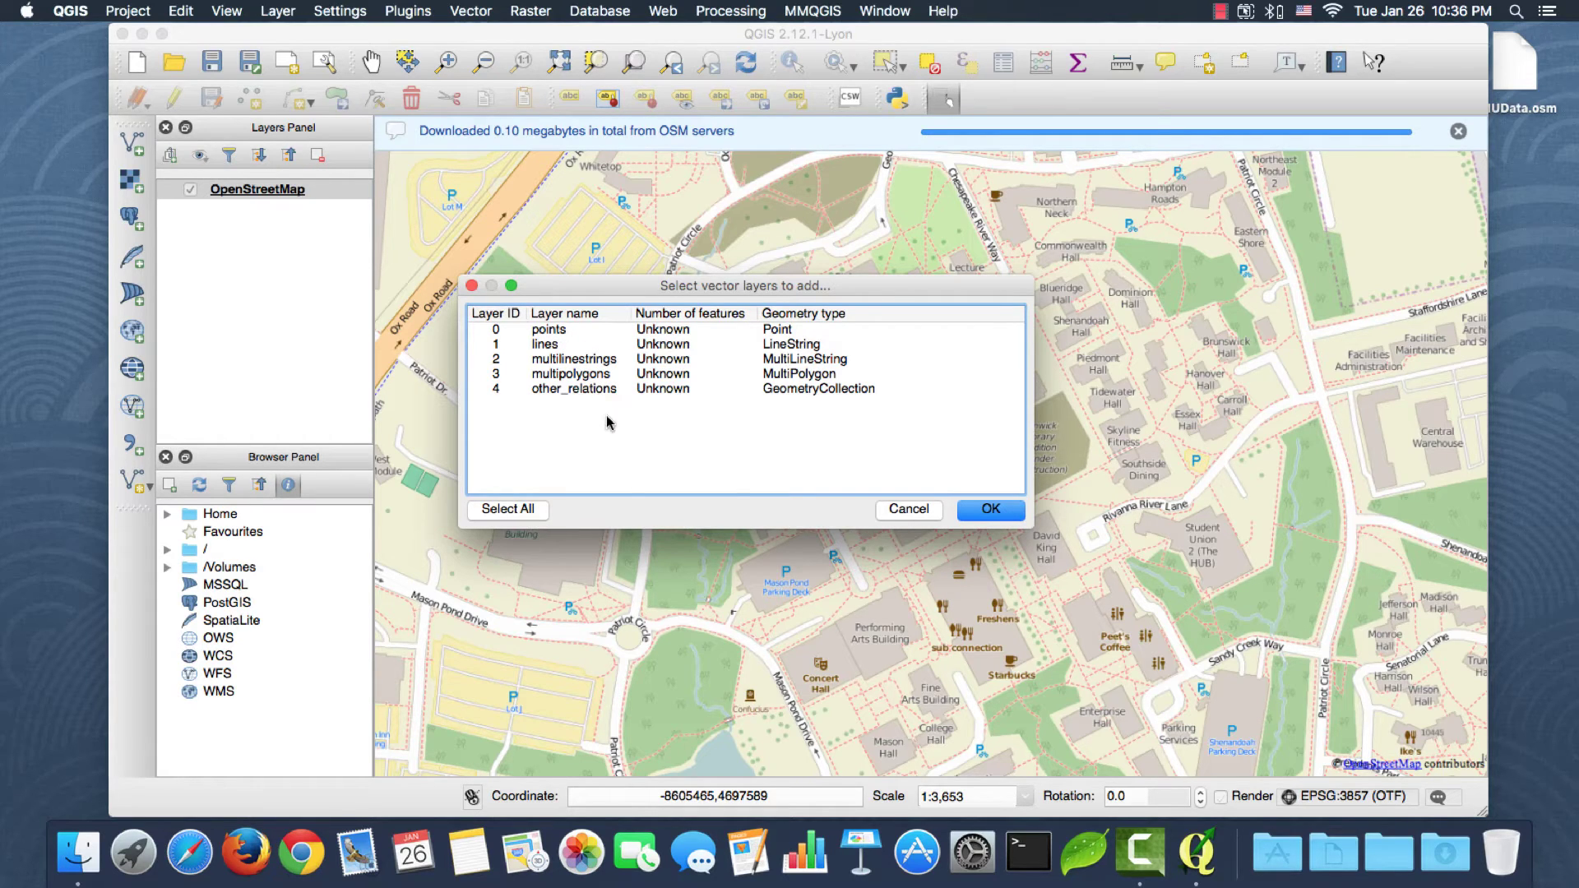
pyautogui.click(574, 377)
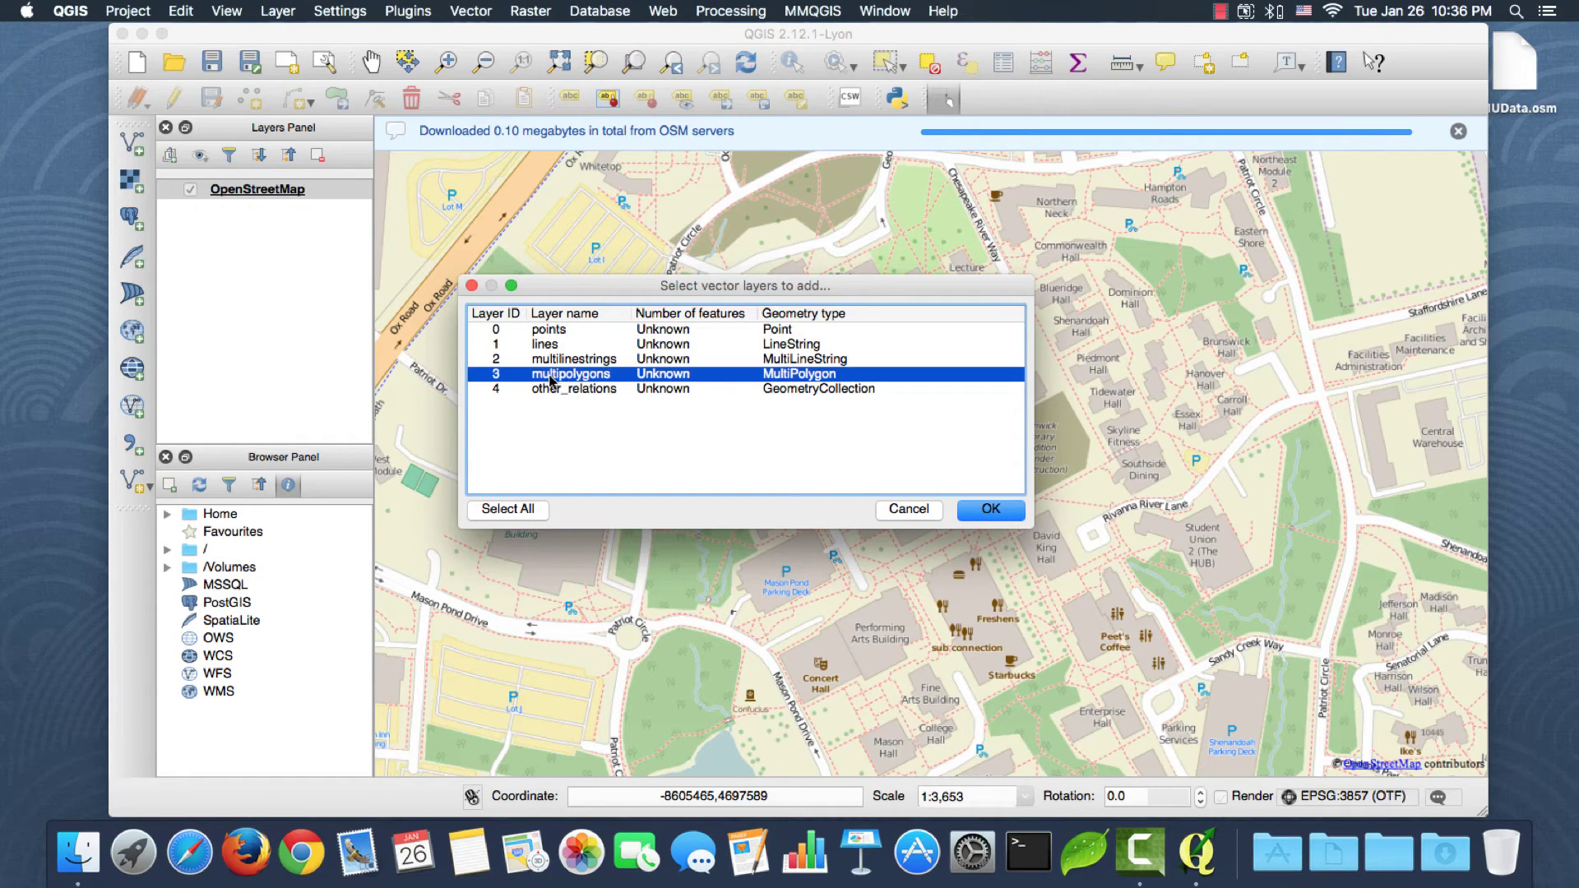
pyautogui.click(991, 511)
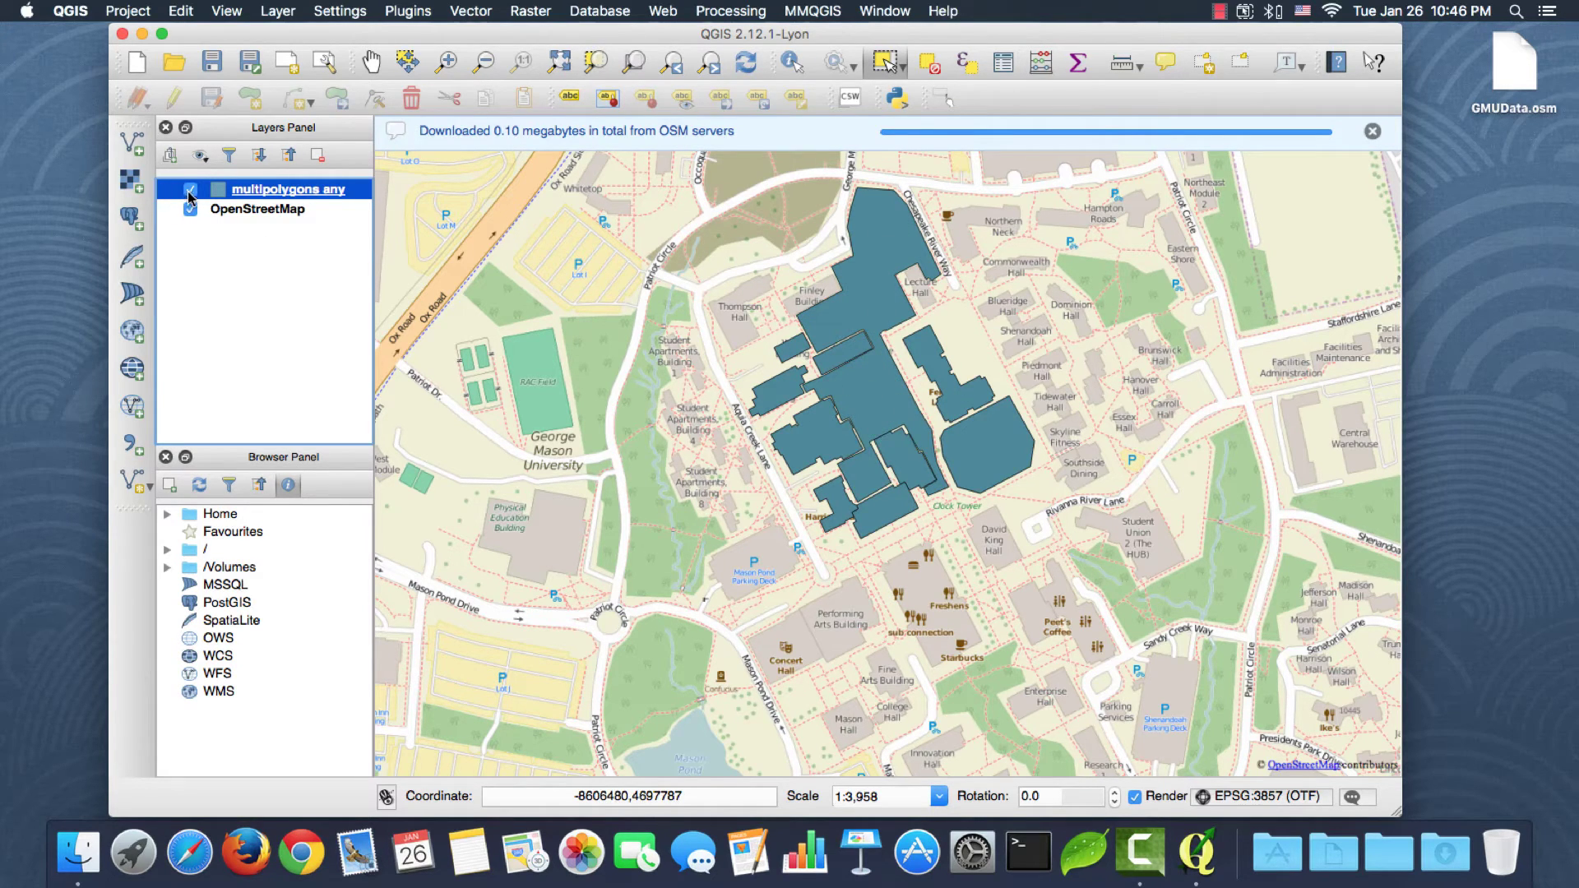
pyautogui.click(190, 192)
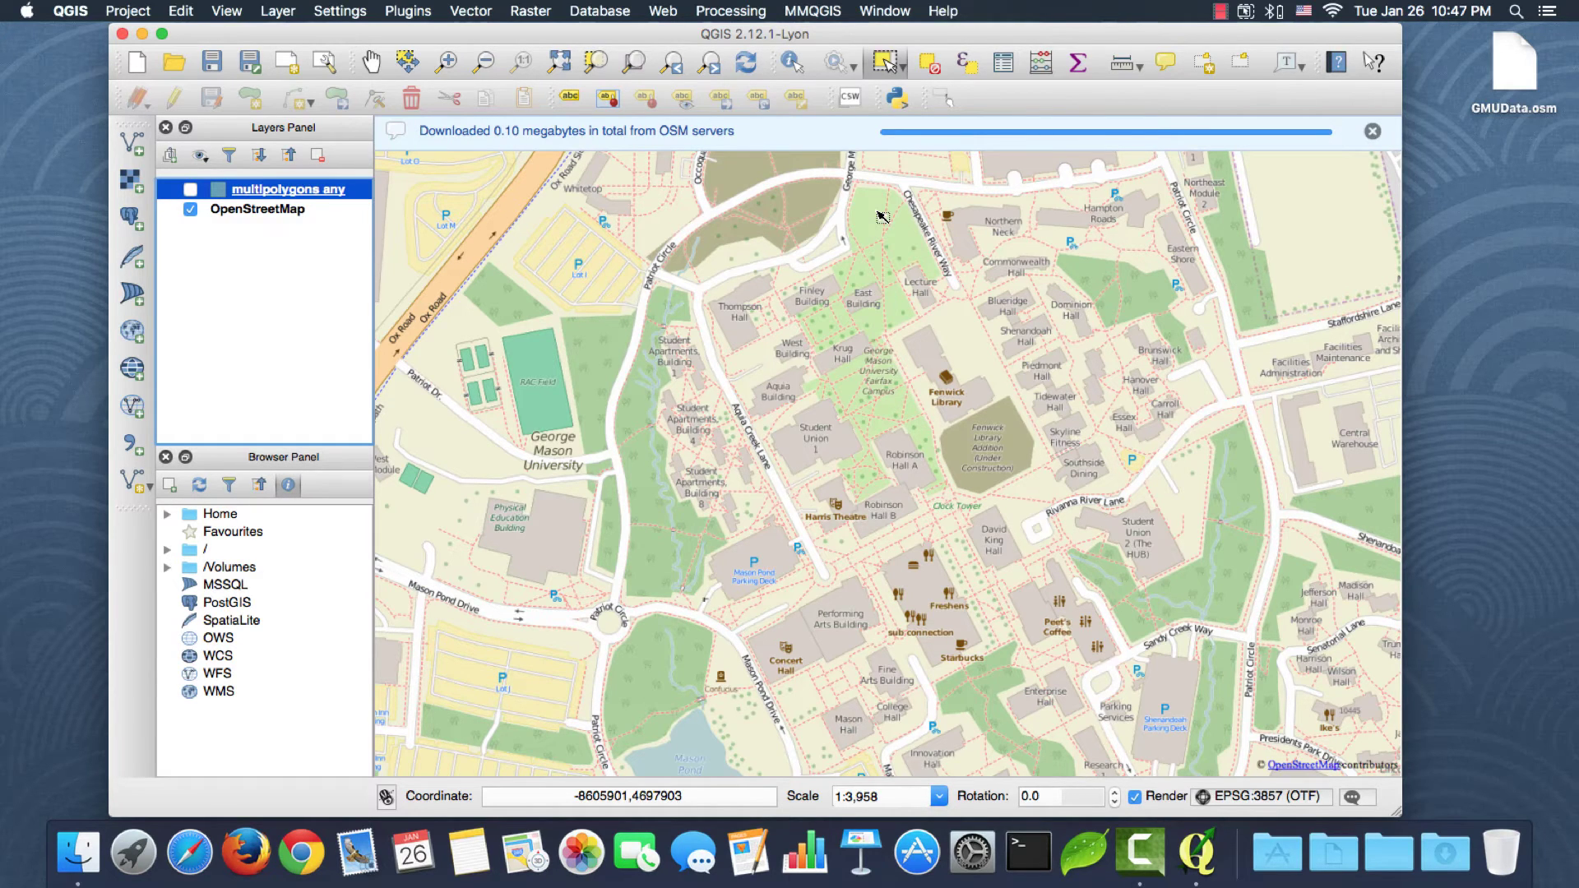
pyautogui.scroll(-1, 557, 204)
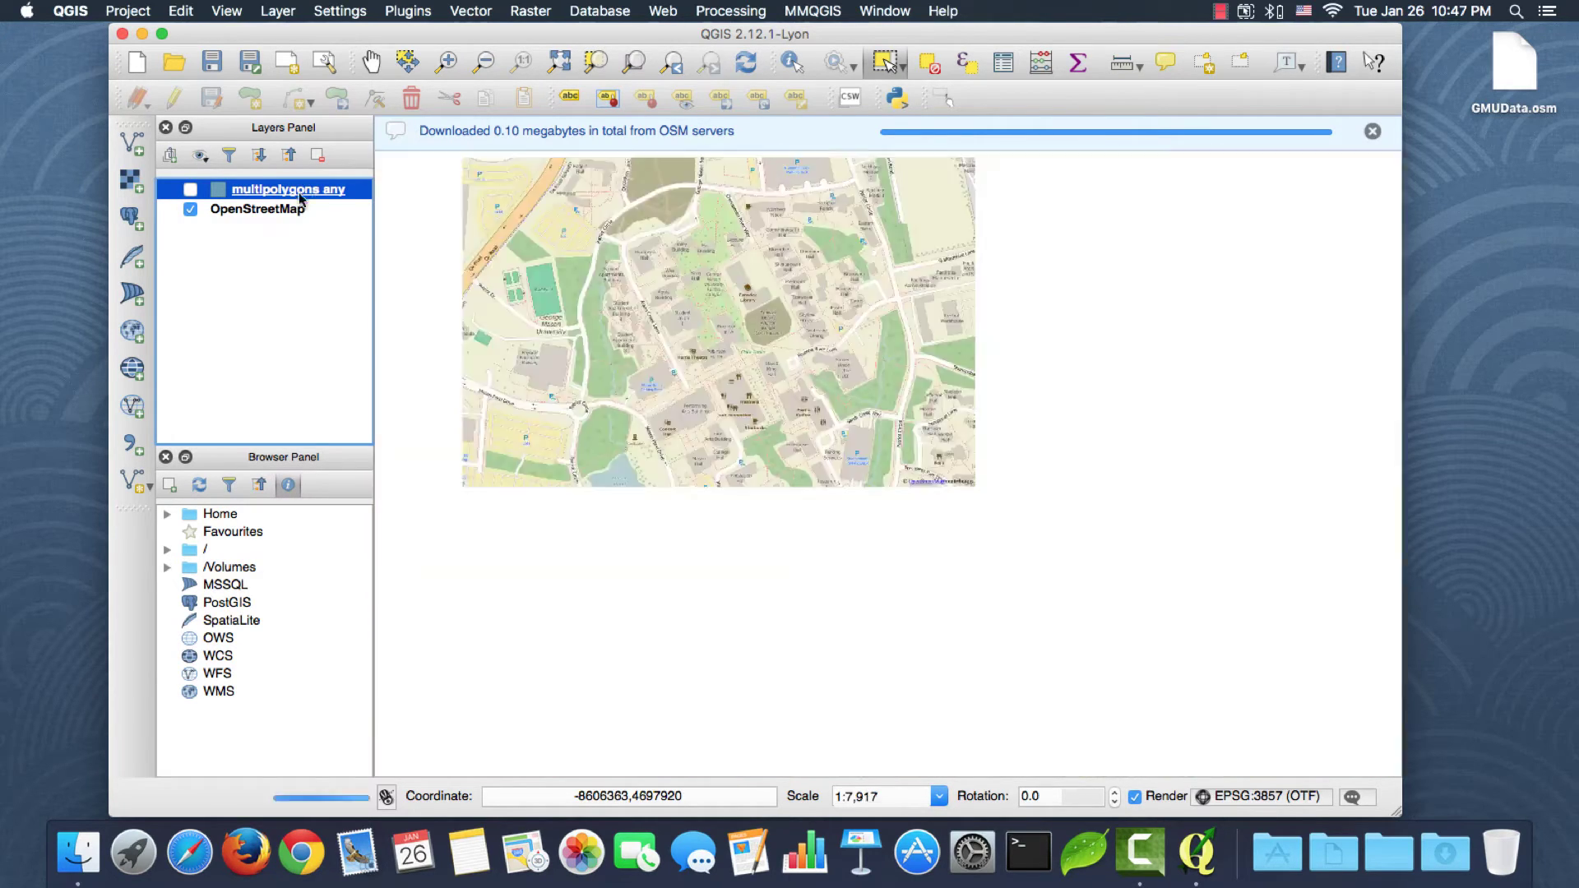
pyautogui.click(190, 190)
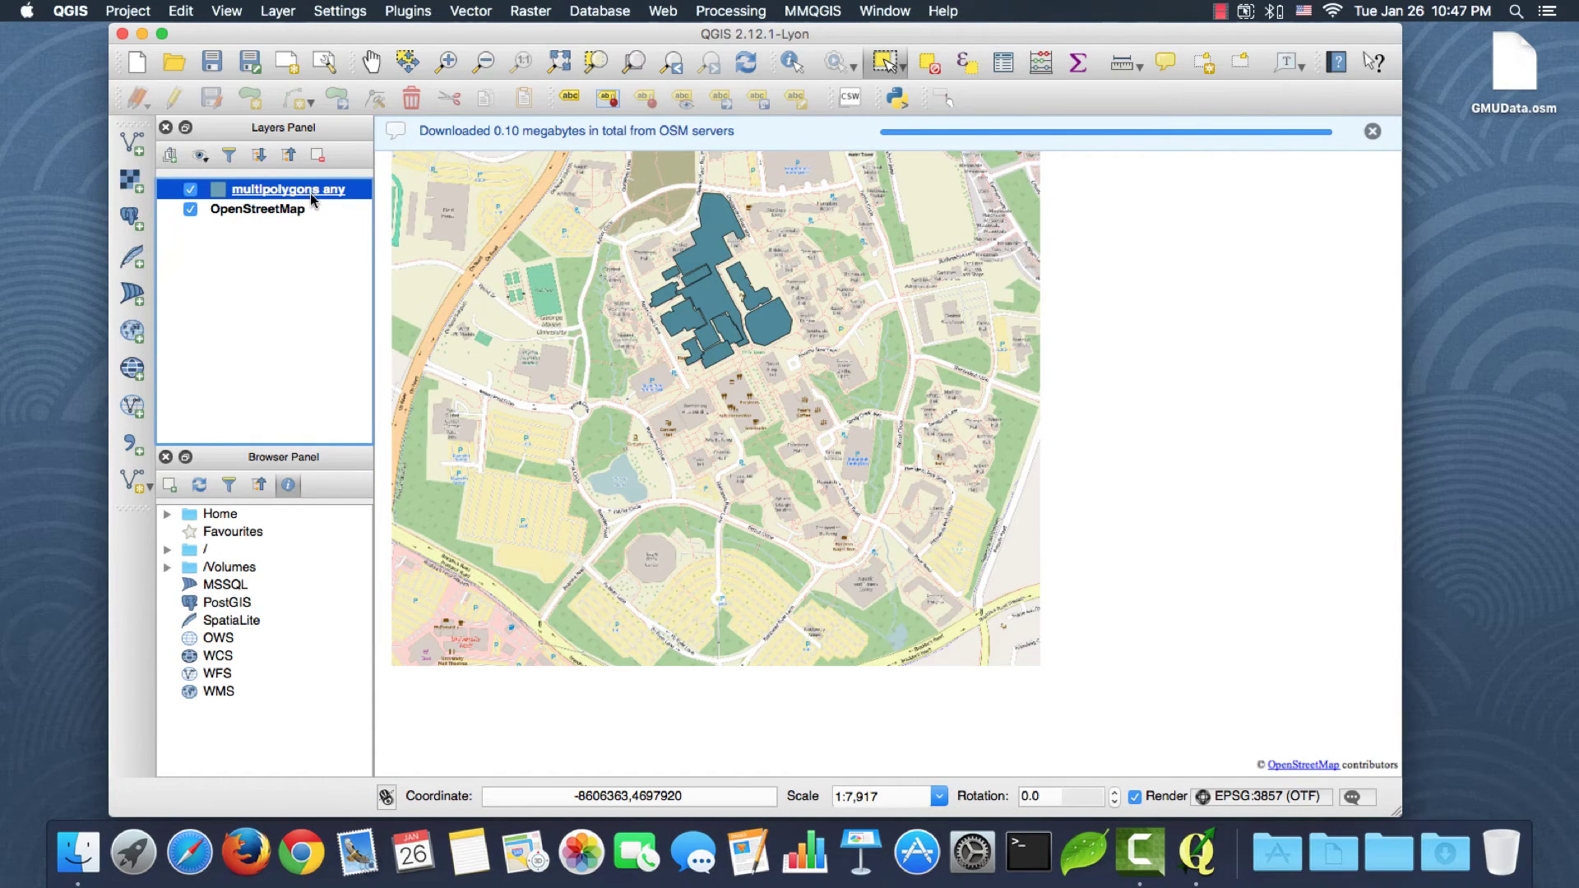
pyautogui.click(658, 65)
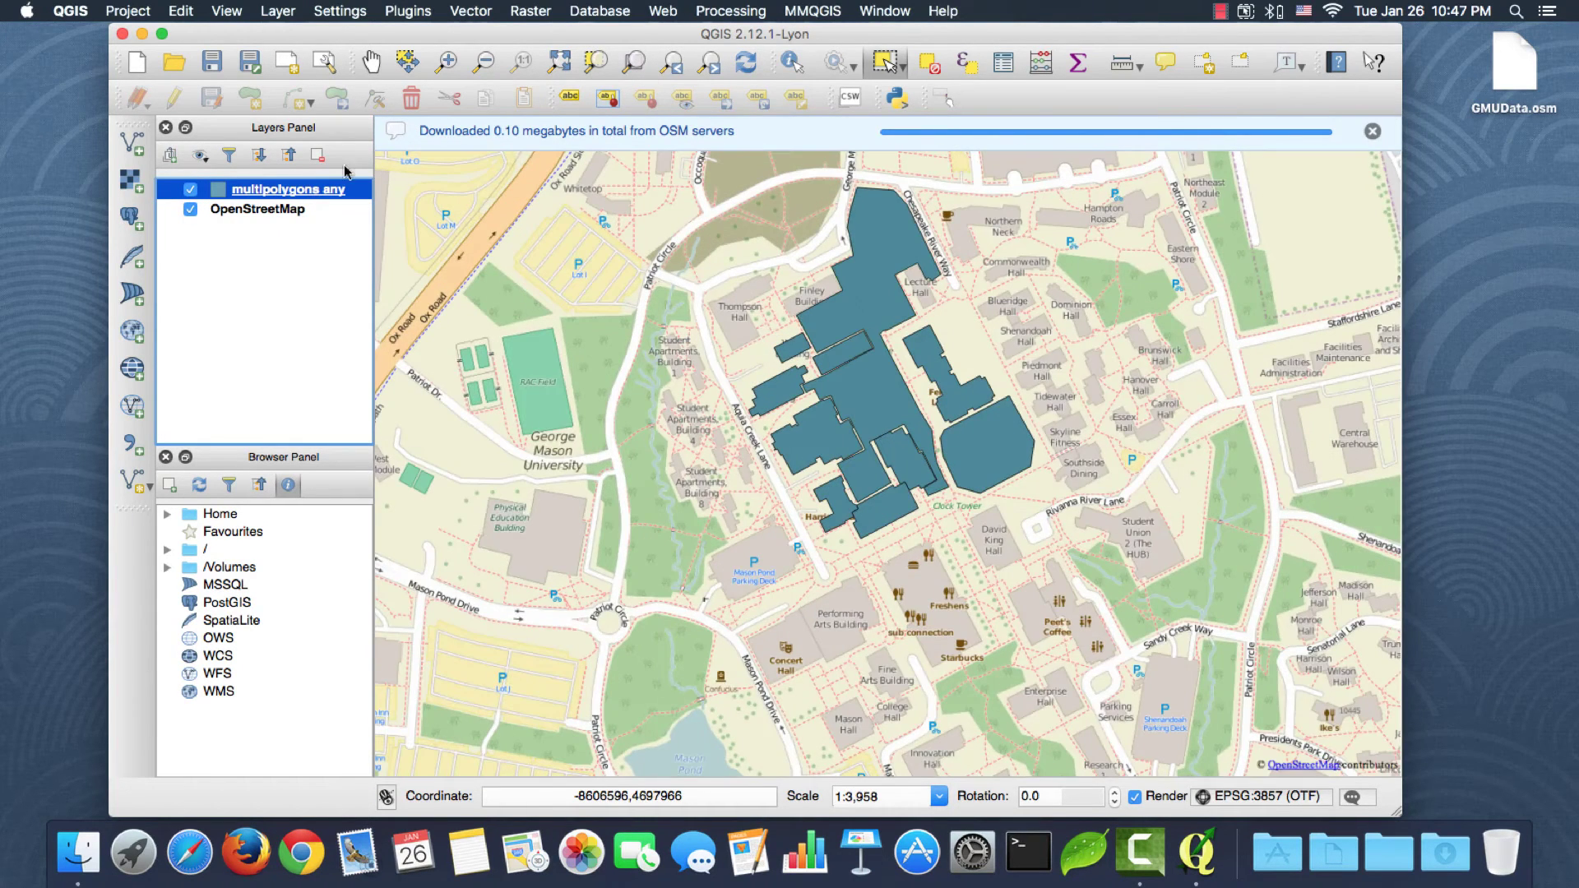
# Save the multipolygons layer as an ESRI Shapefile named GMUBuildings on the Desktop
pyautogui.rightClick(274, 194)
pyautogui.click(312, 372)
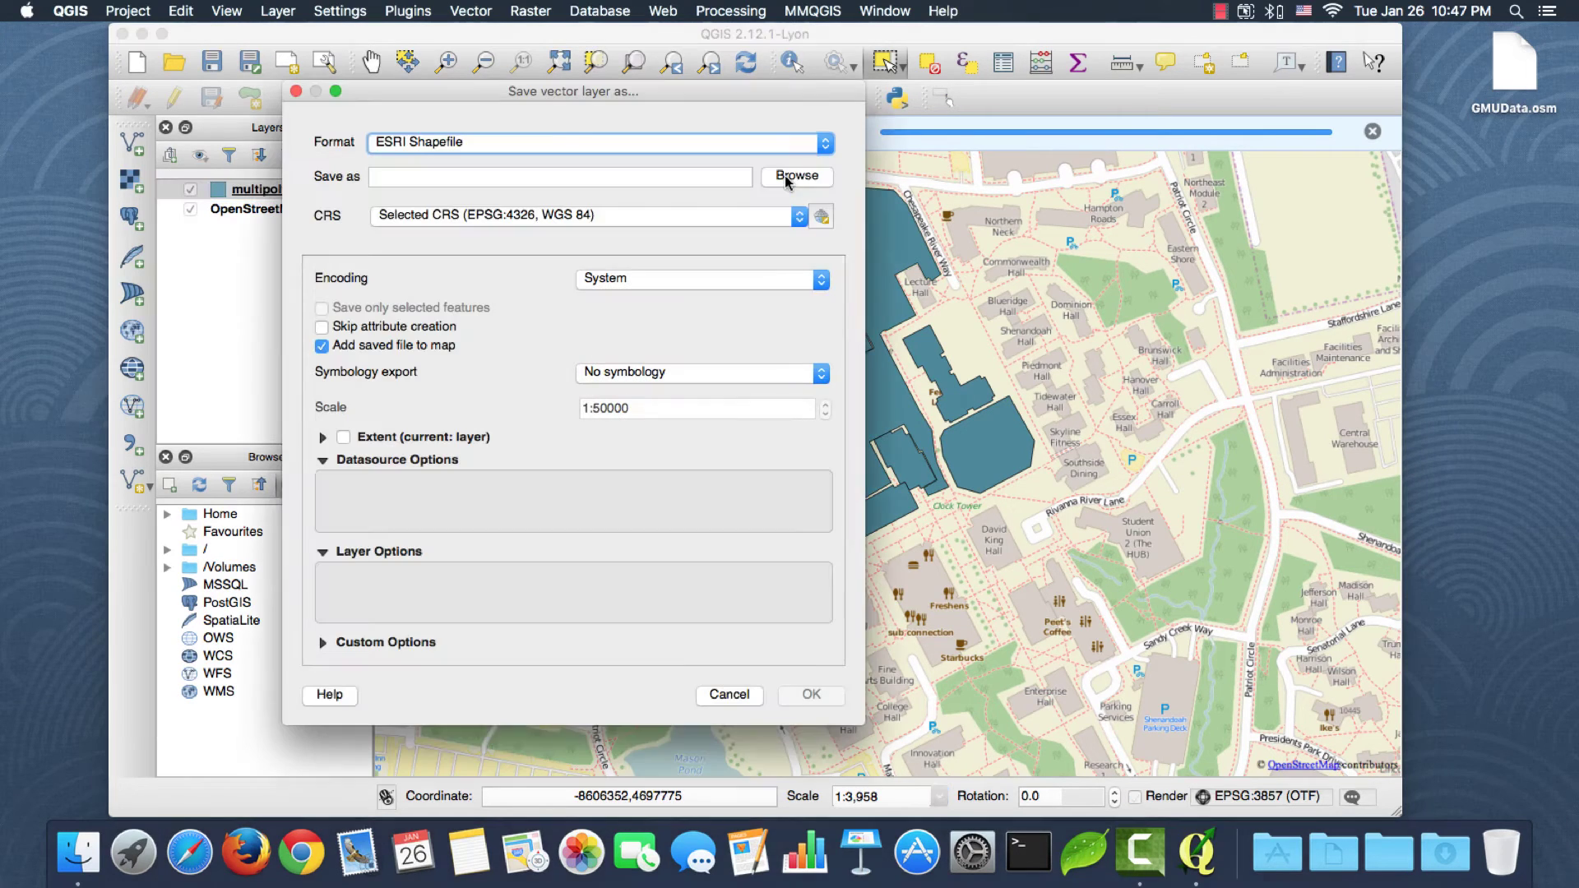
pyautogui.click(436, 144)
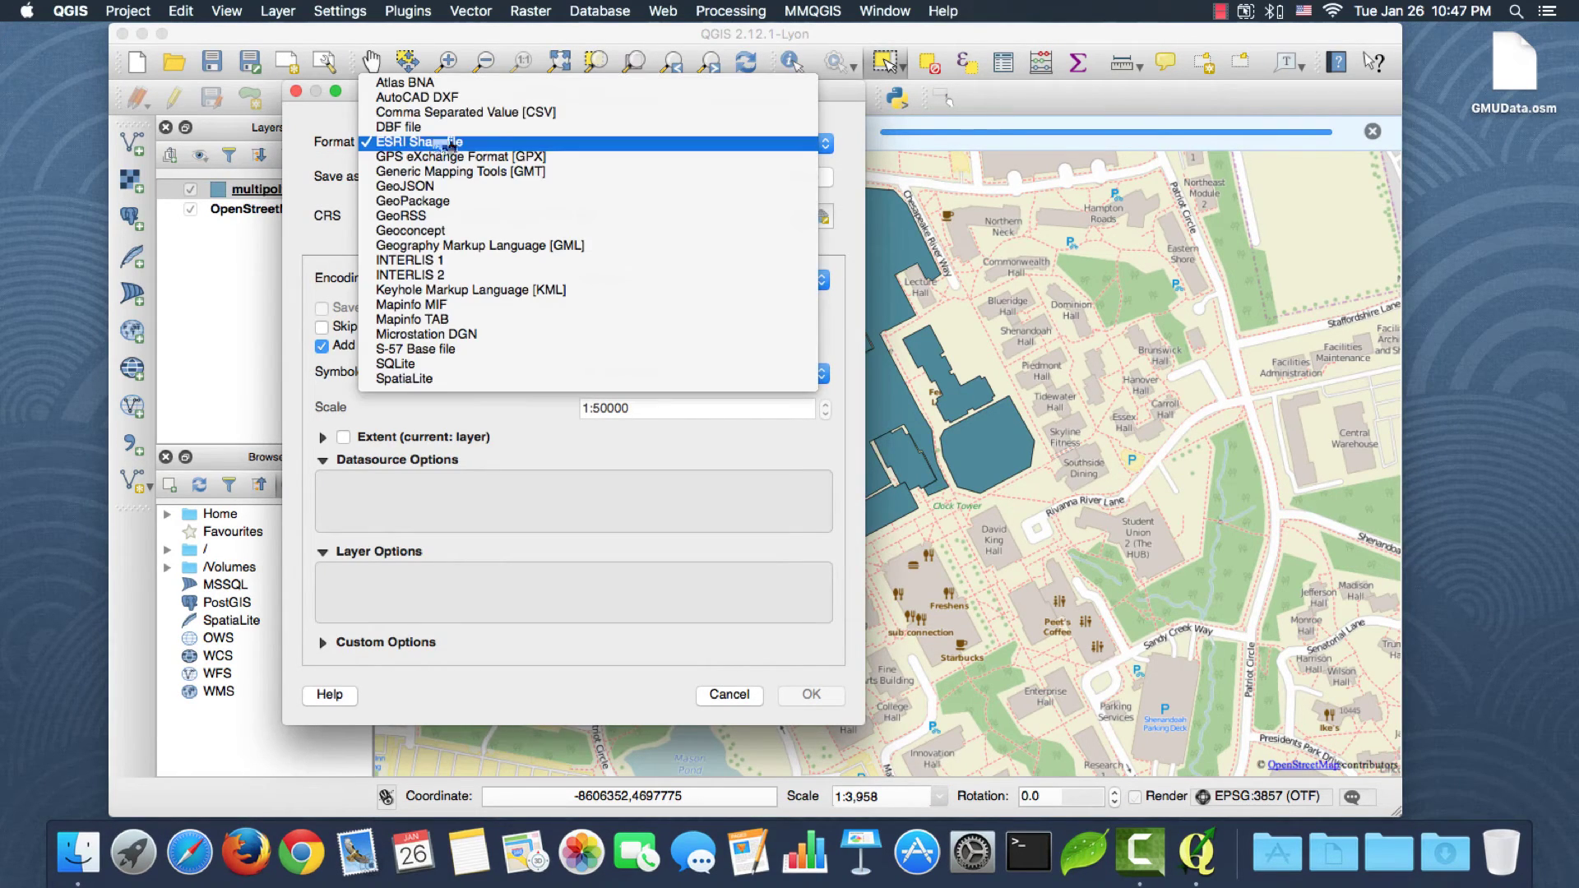
pyautogui.click(441, 148)
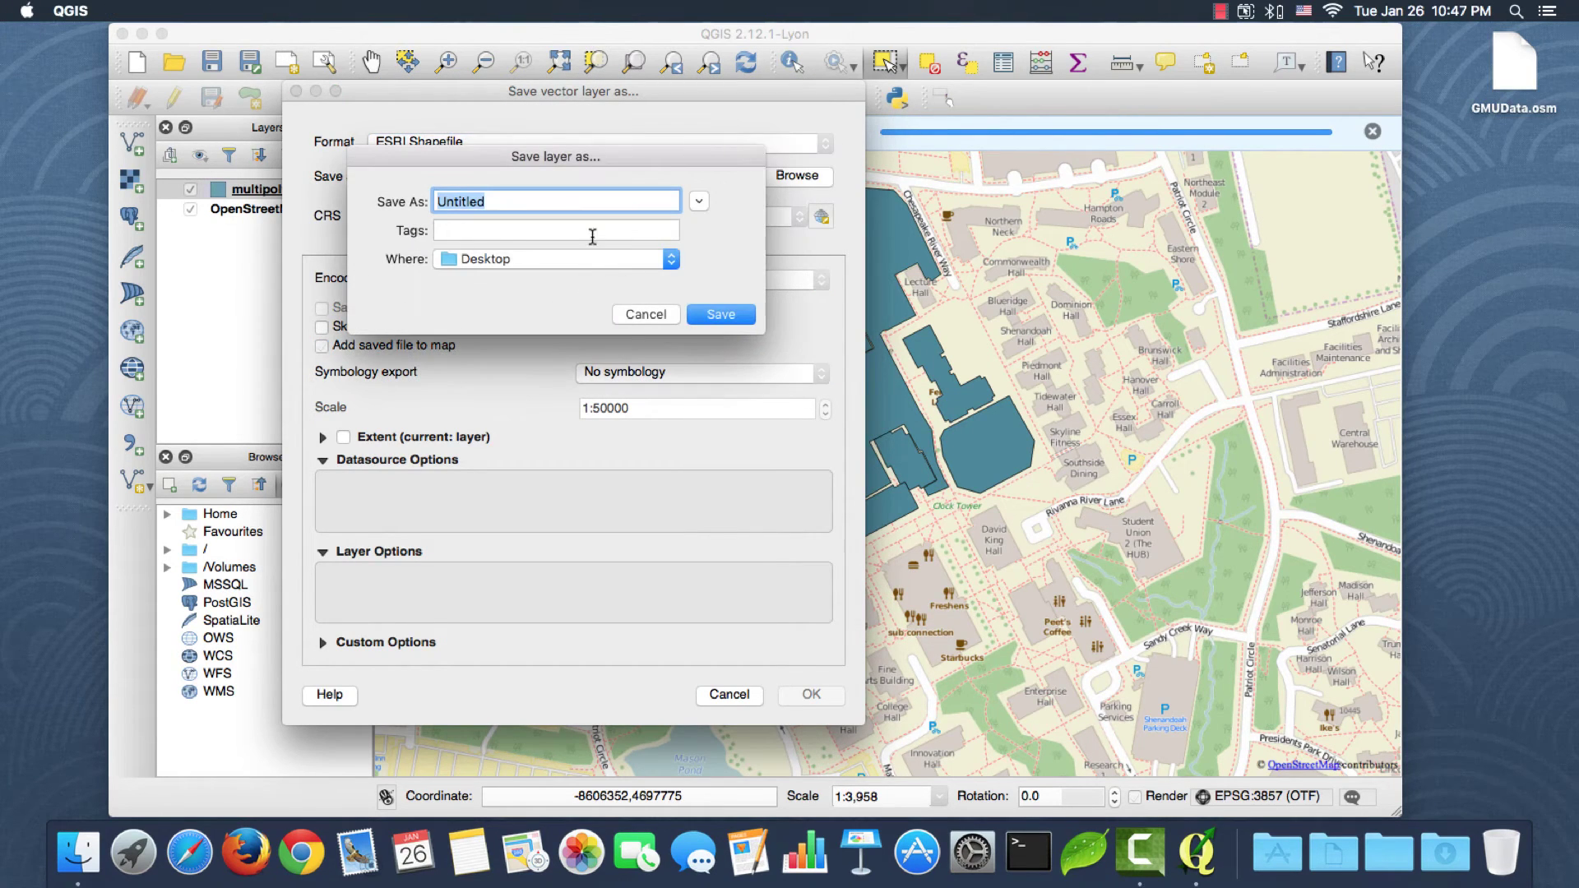
pyautogui.write('gmu')
pyautogui.press('BackSpace')
pyautogui.press('BackSpace')
pyautogui.press('BackSpace')
pyautogui.write('GMUBuildings')
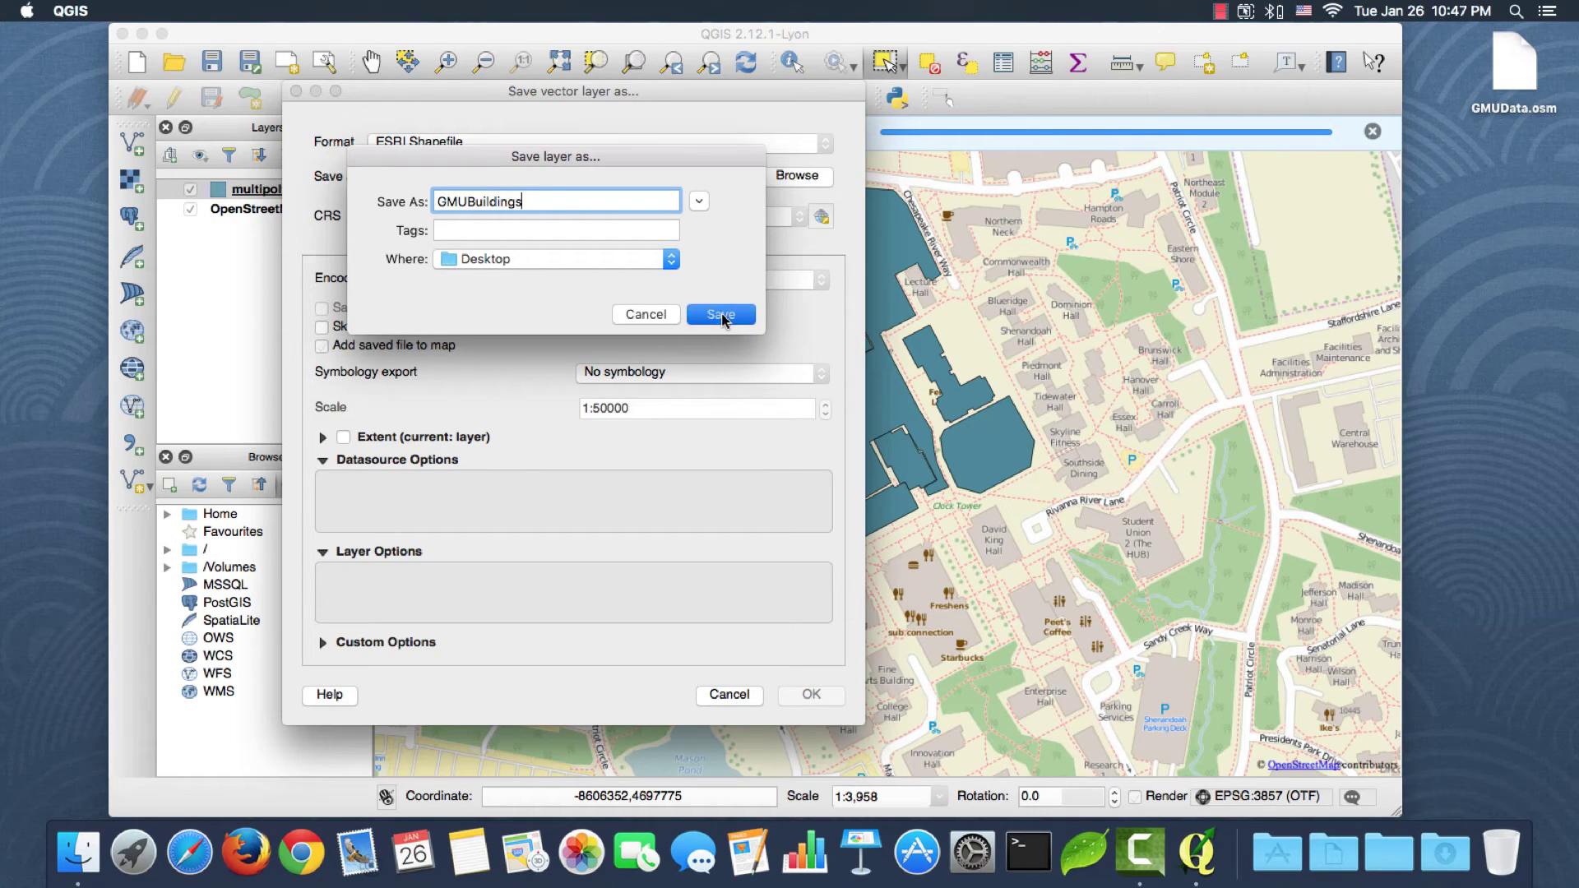
pyautogui.click(721, 315)
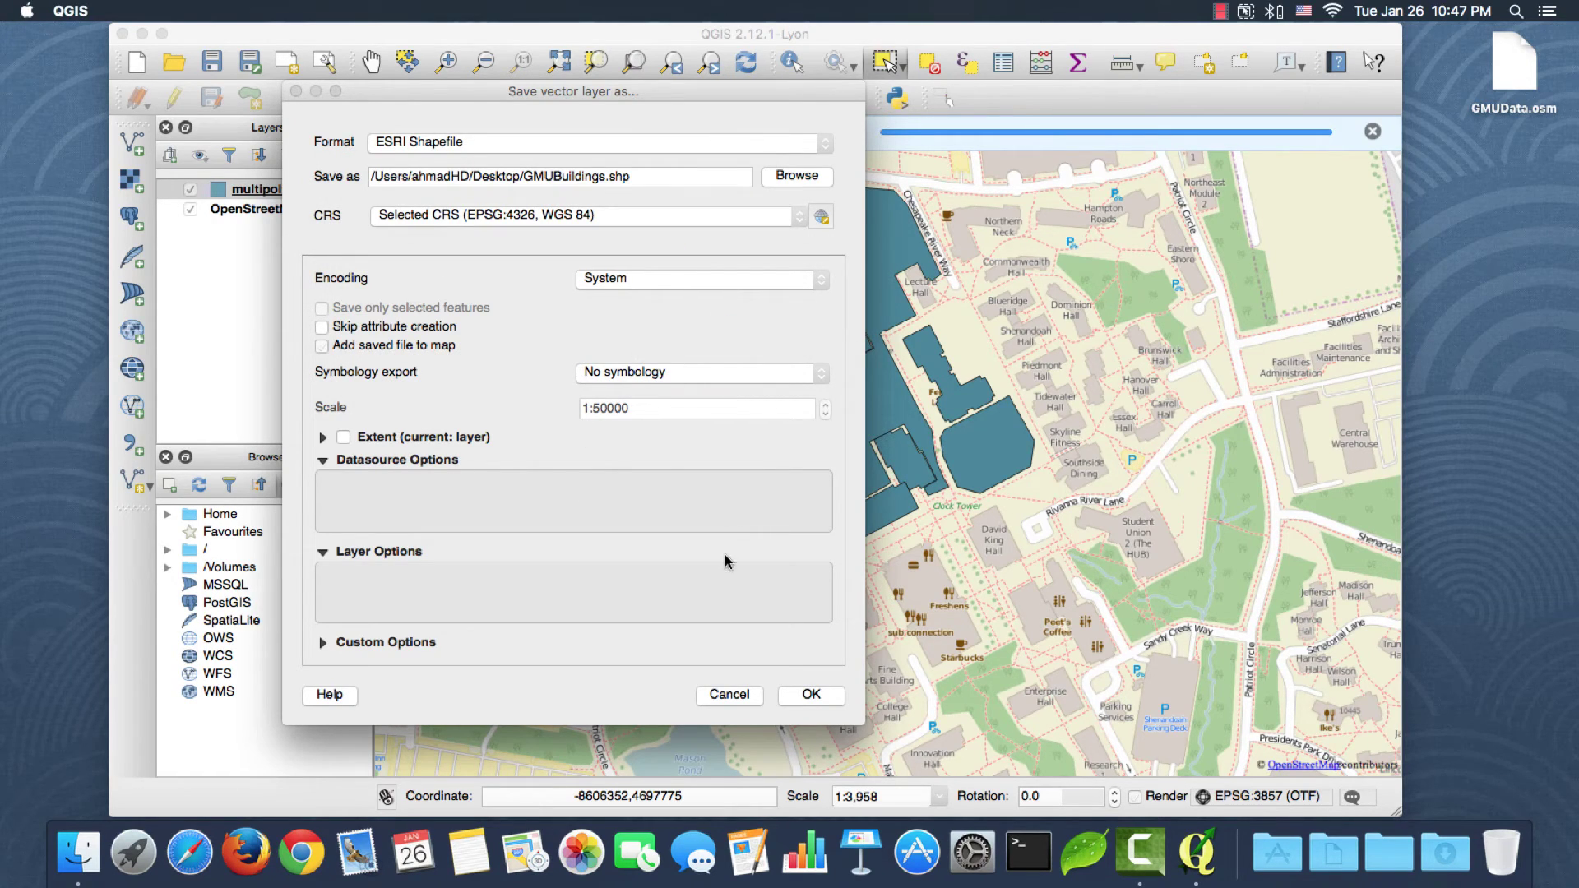
pyautogui.click(812, 695)
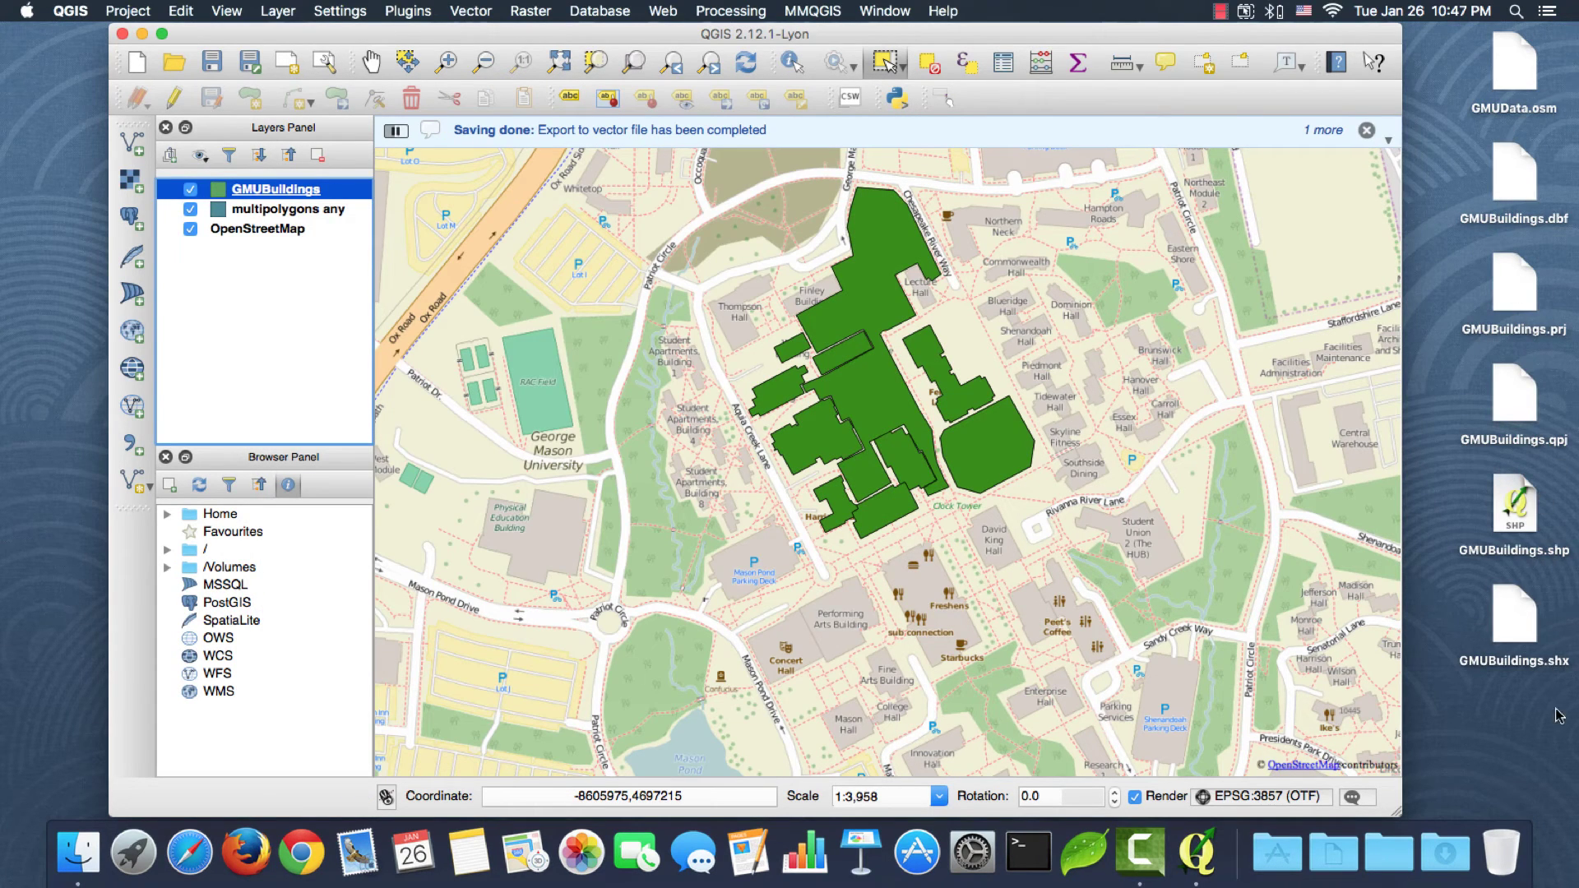
pyautogui.moveTo(1555, 708); pyautogui.dragTo(1499, 451)
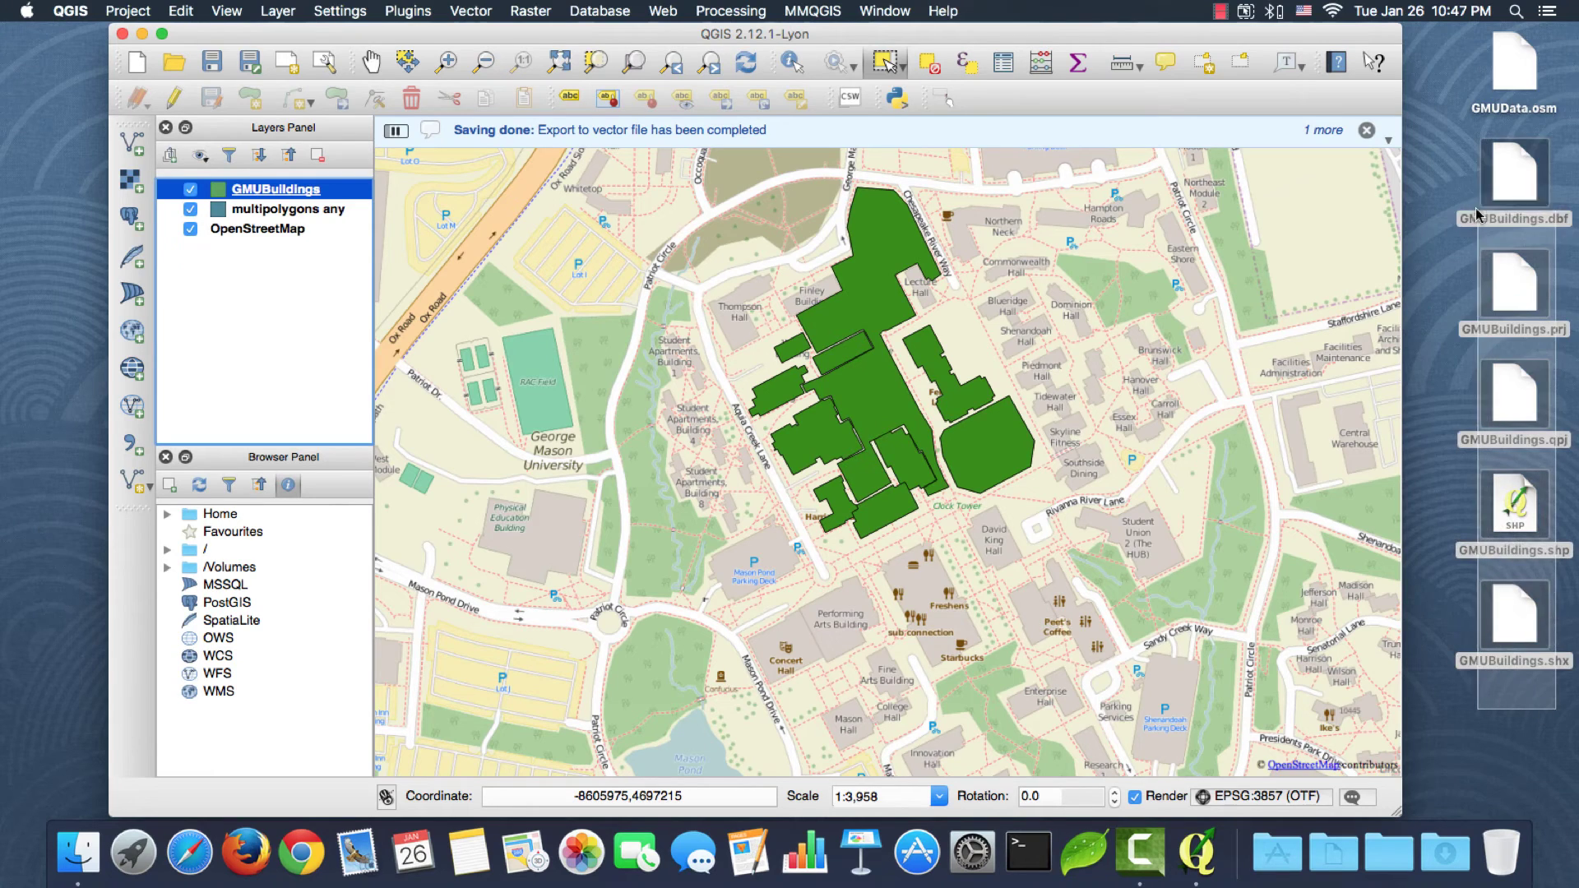
pyautogui.click(1551, 773)
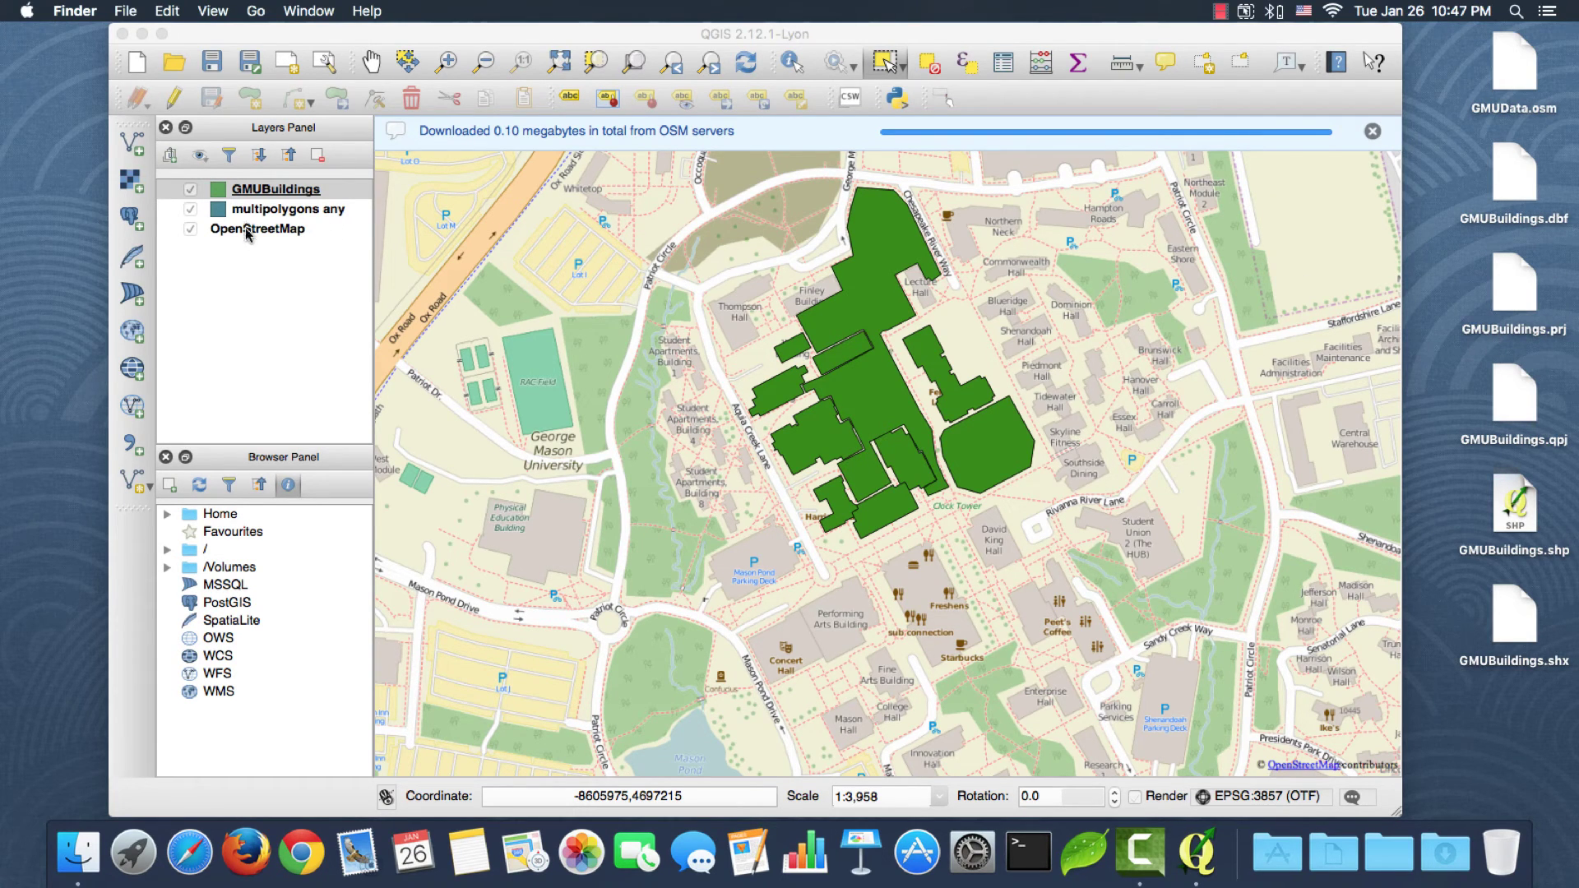
pyautogui.click(241, 193)
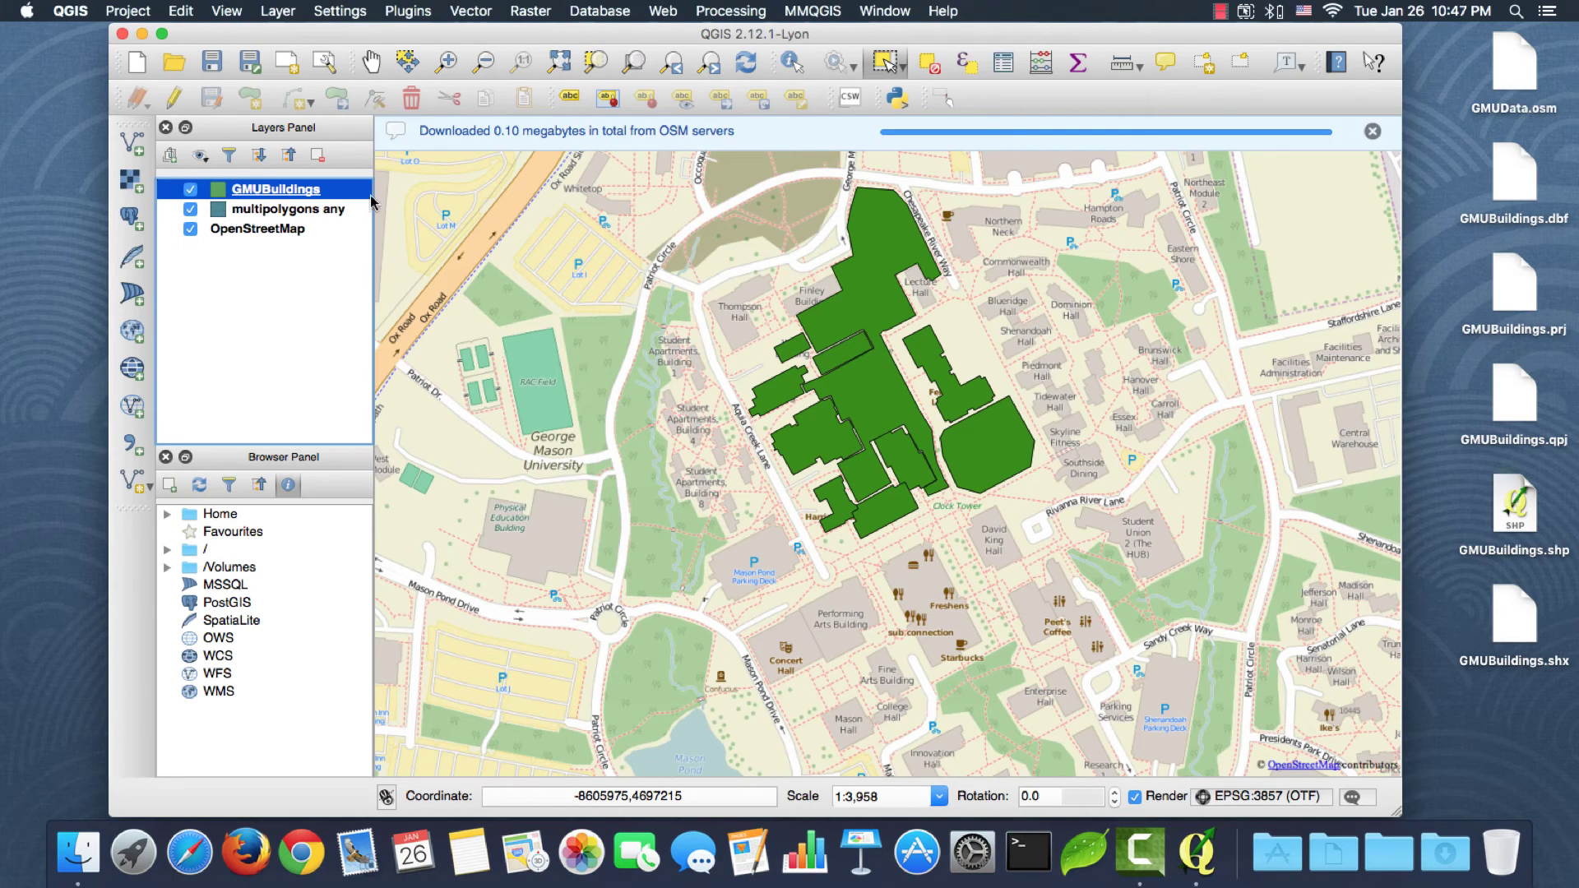
# Delete the large central polygon from GMUBuildings, hide multipolygons any, and save the edits
pyautogui.click(172, 98)
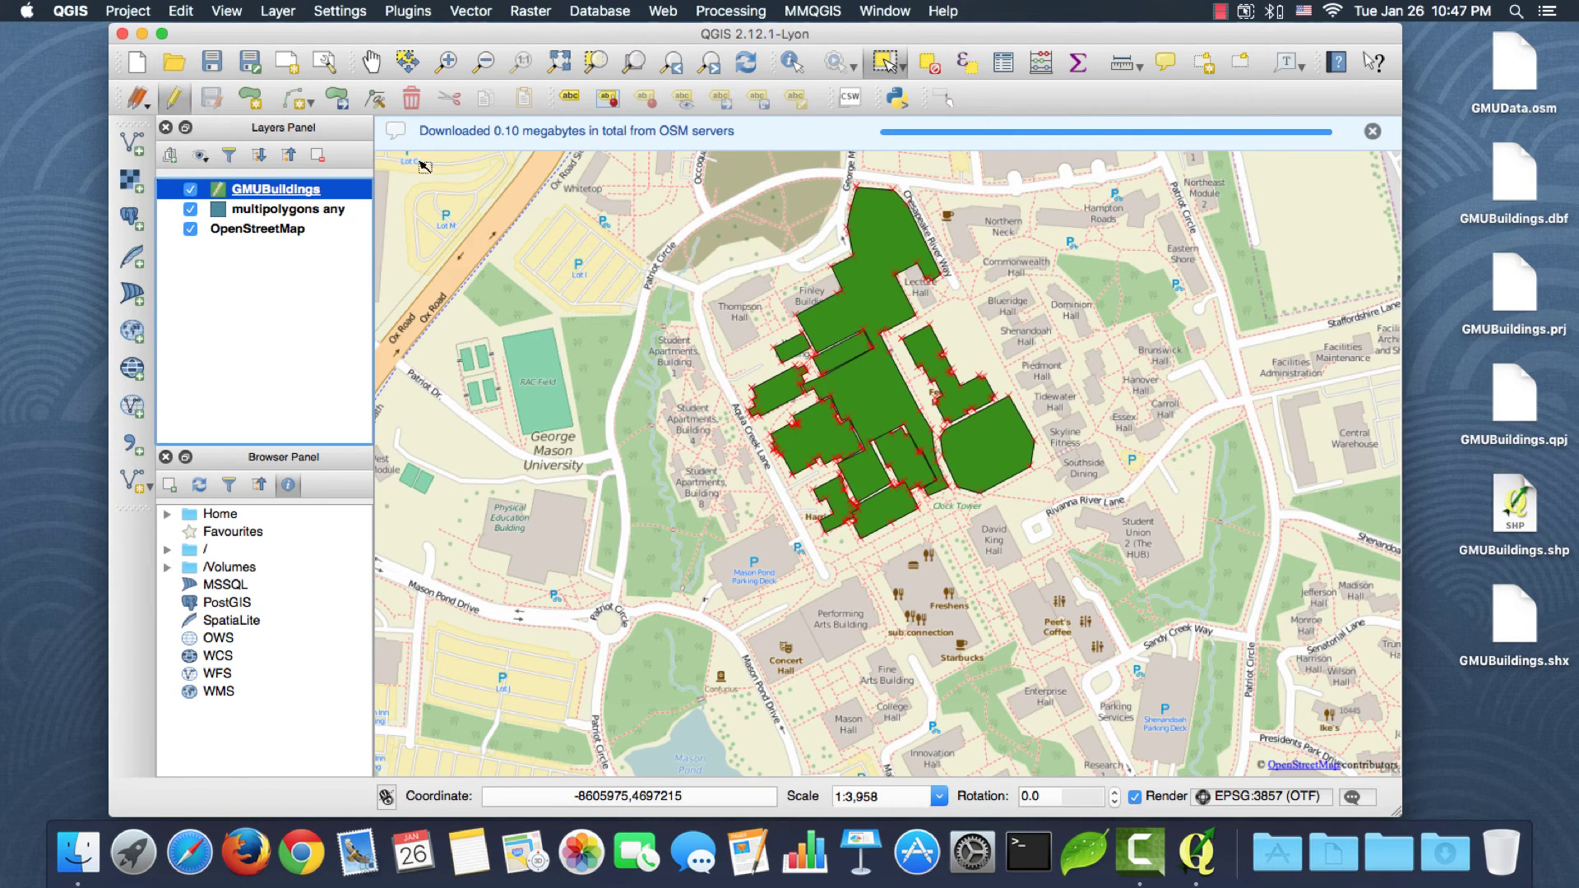
pyautogui.click(899, 62)
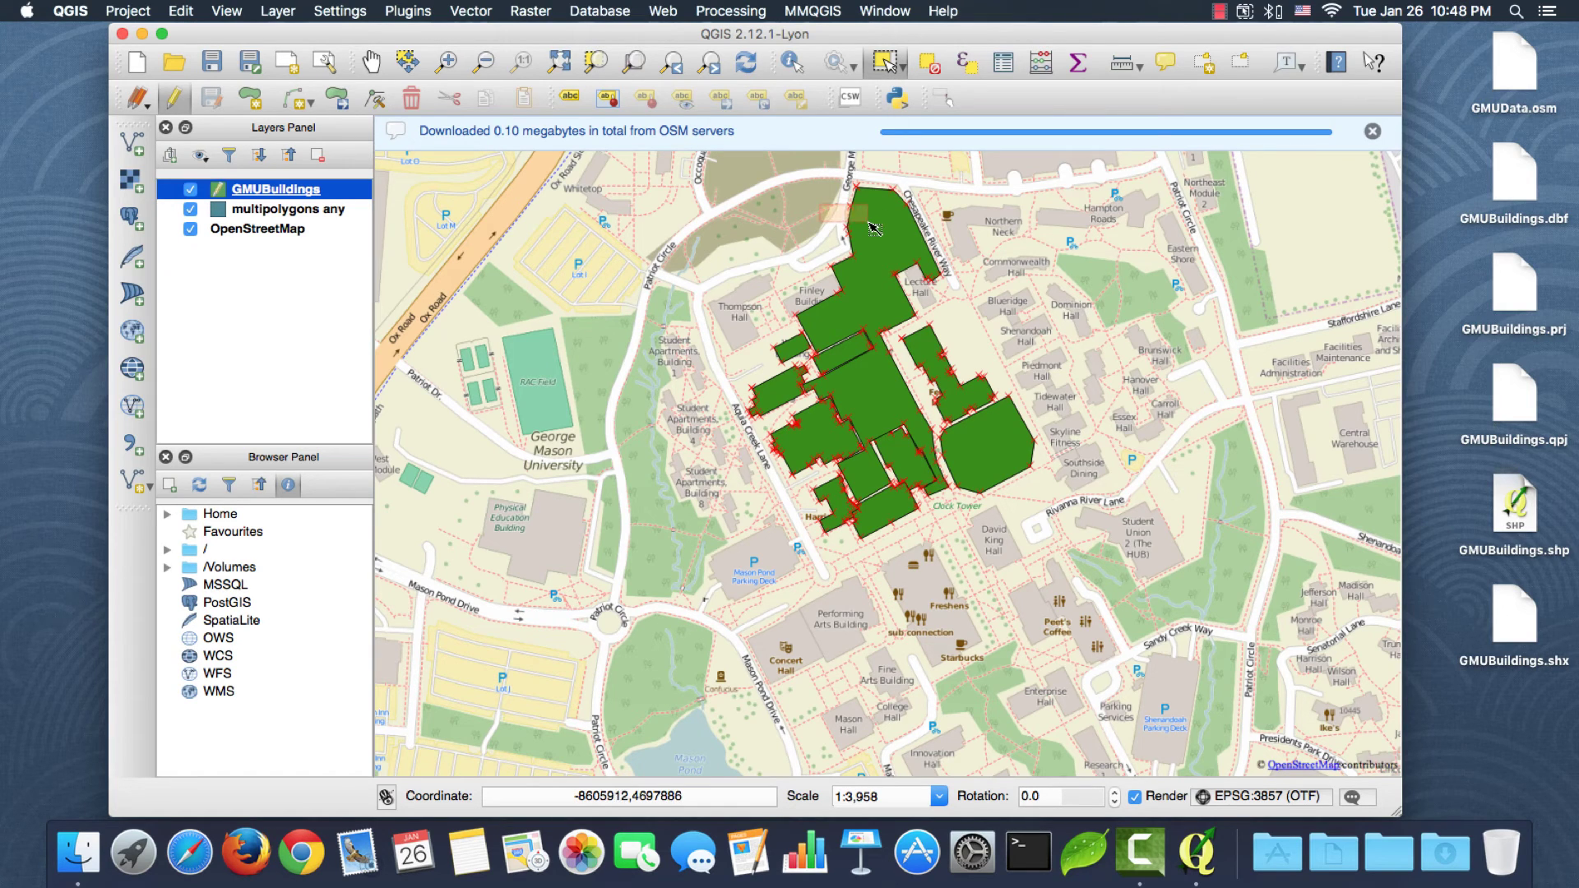
pyautogui.click(877, 286)
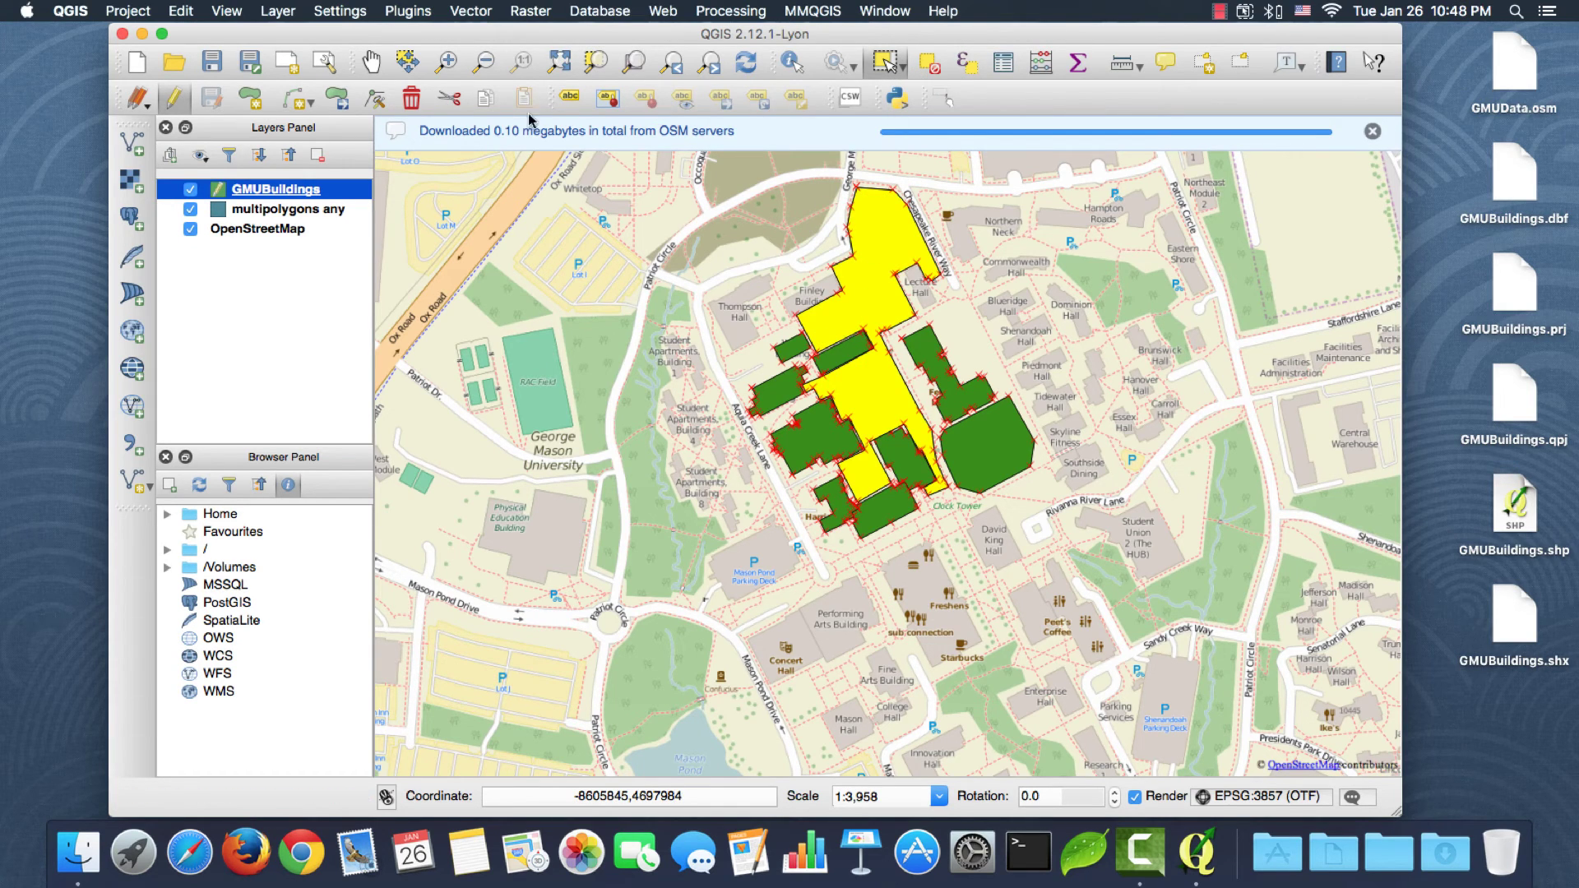
pyautogui.click(412, 99)
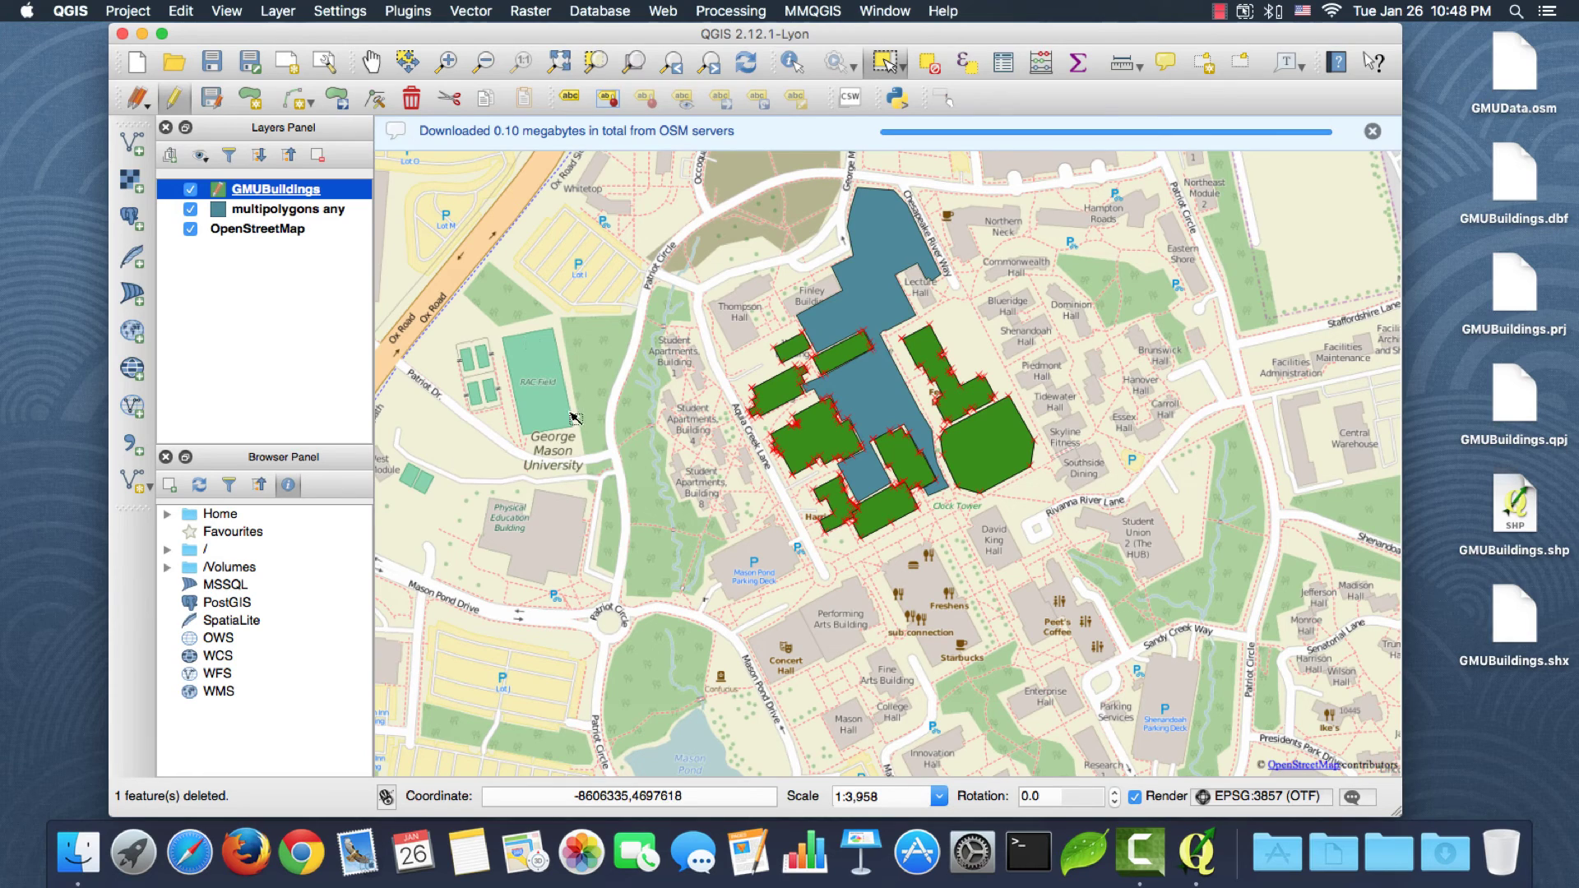
pyautogui.click(190, 209)
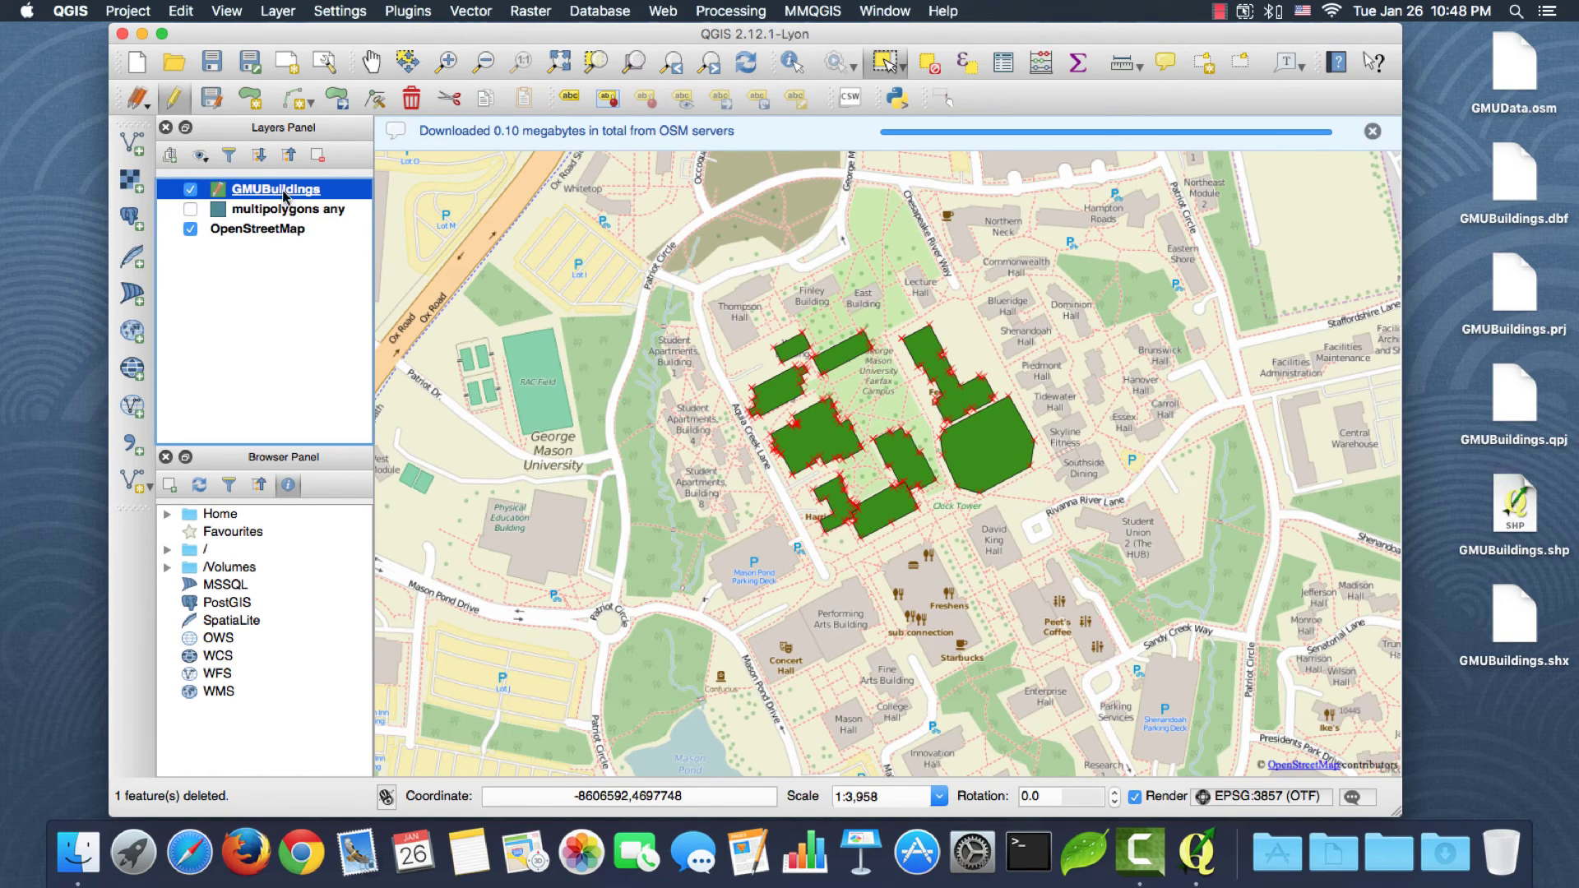
pyautogui.click(215, 100)
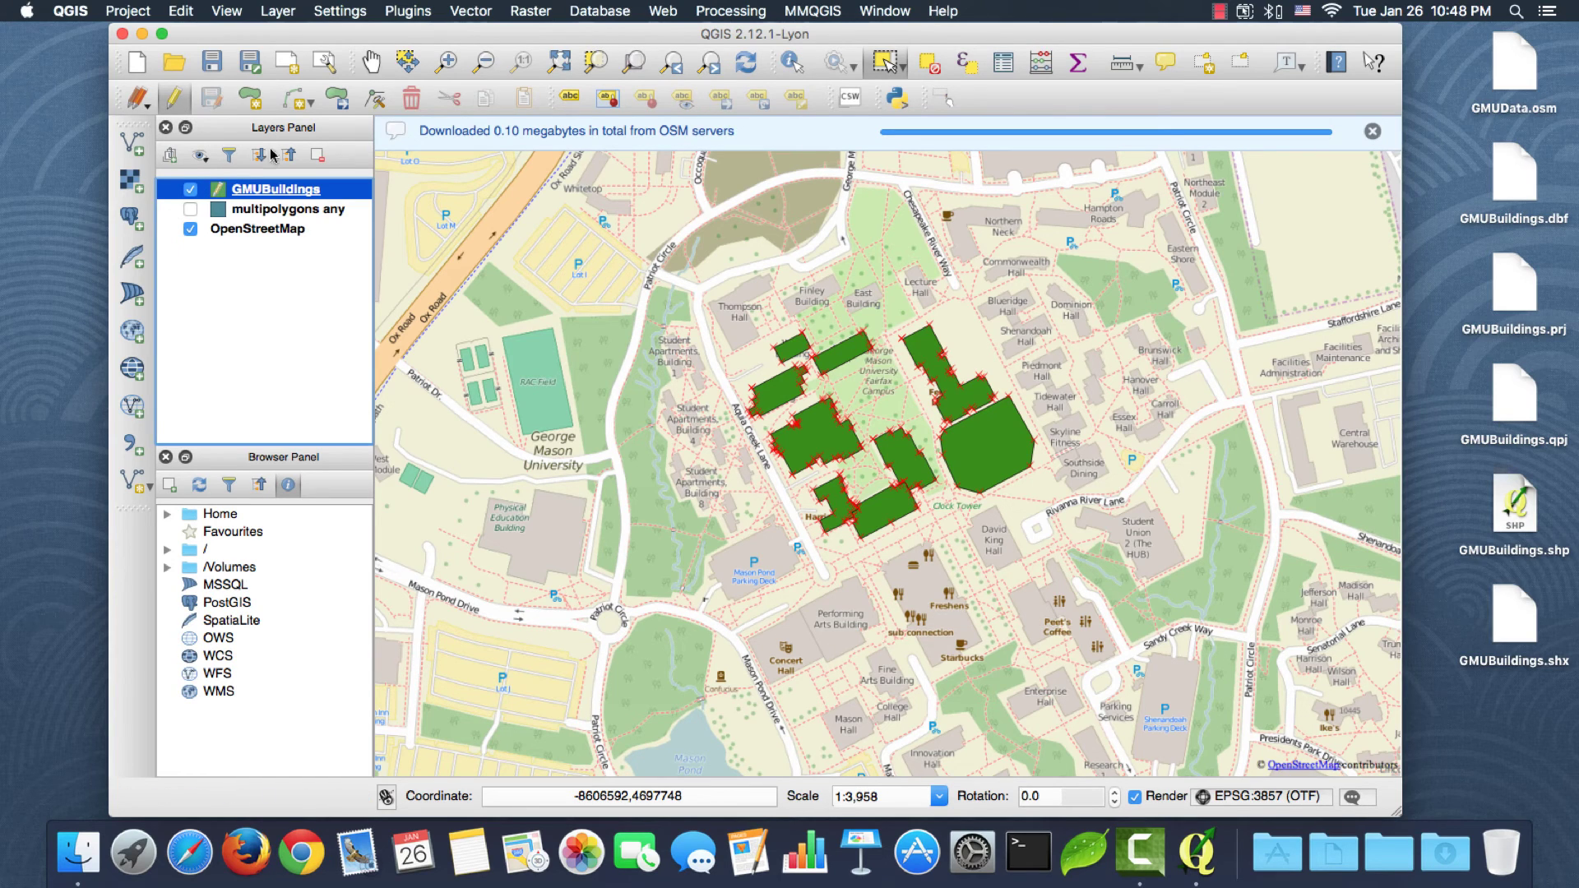
pyautogui.rightClick(284, 194)
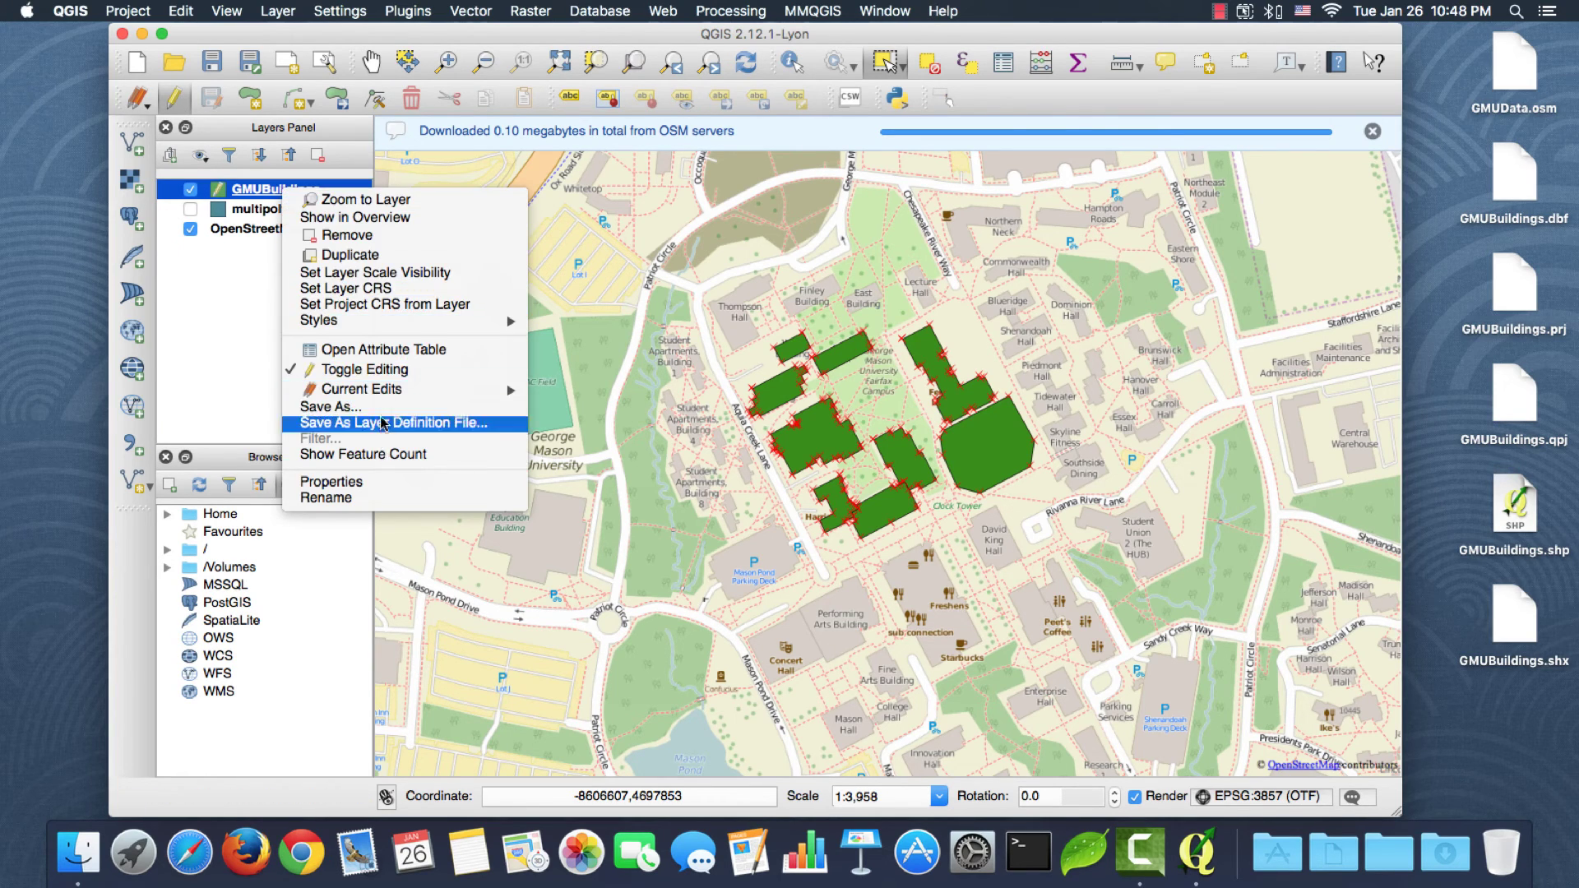
pyautogui.click(354, 350)
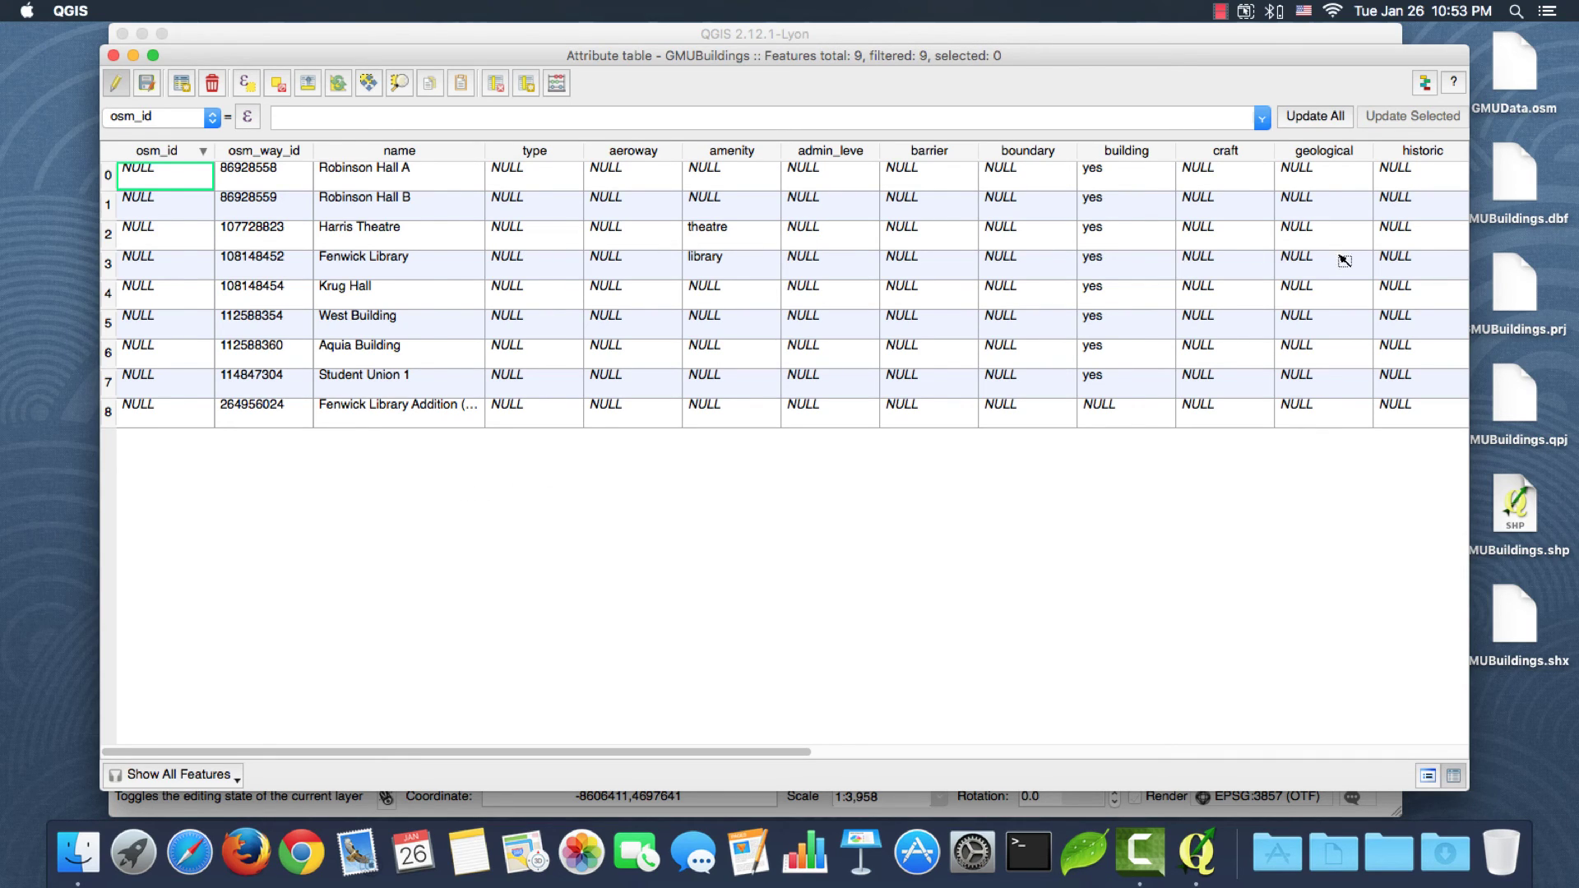
pyautogui.hscroll(2, 1307, 258)
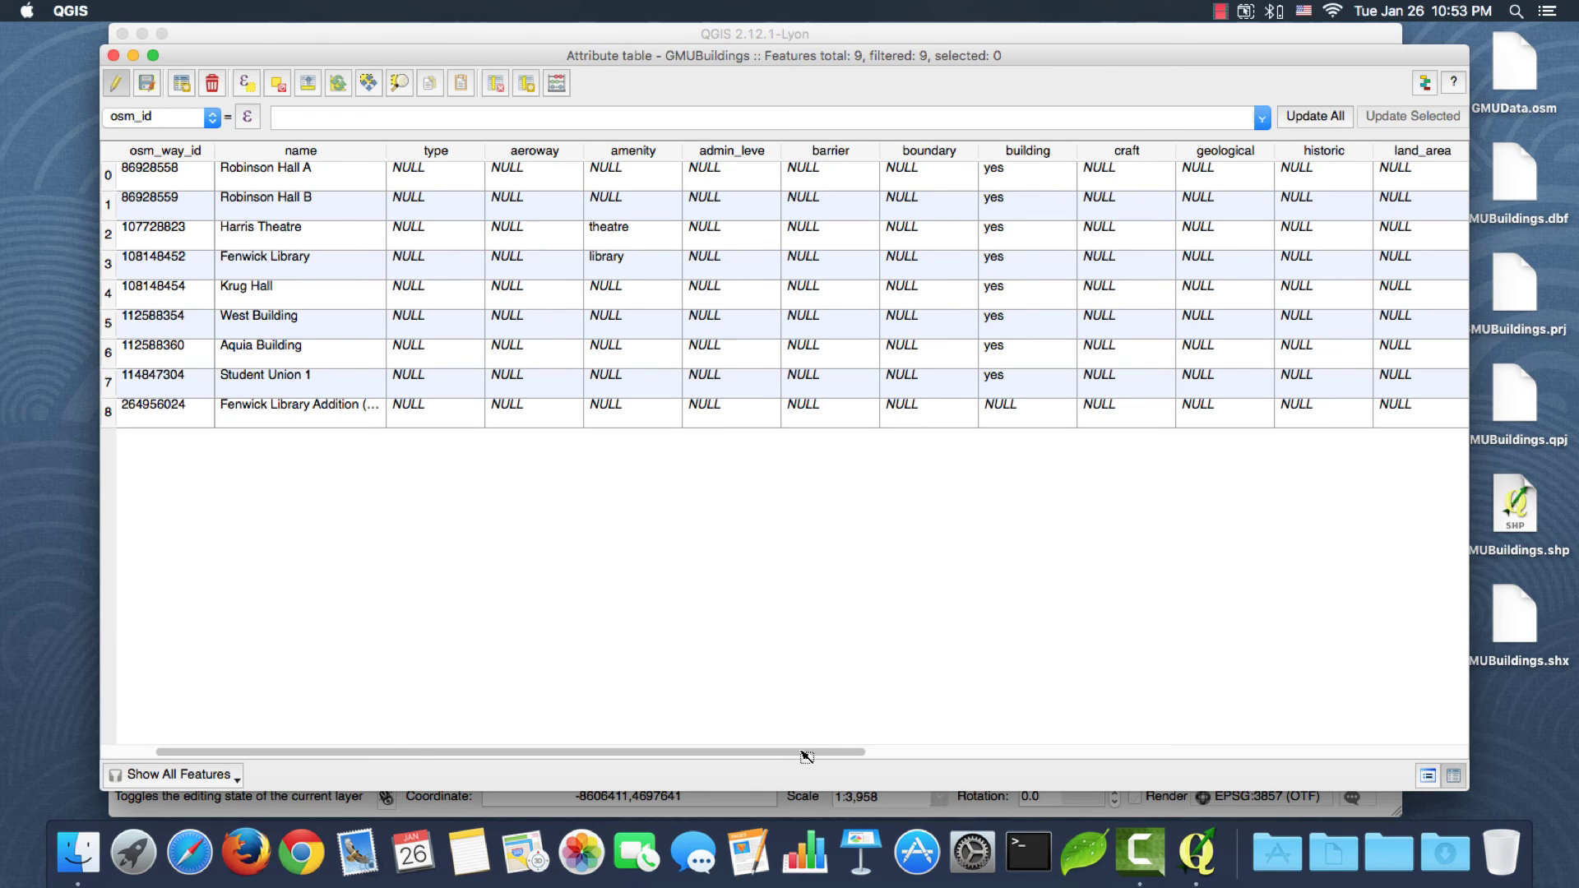
pyautogui.moveTo(799, 753); pyautogui.dragTo(738, 750)
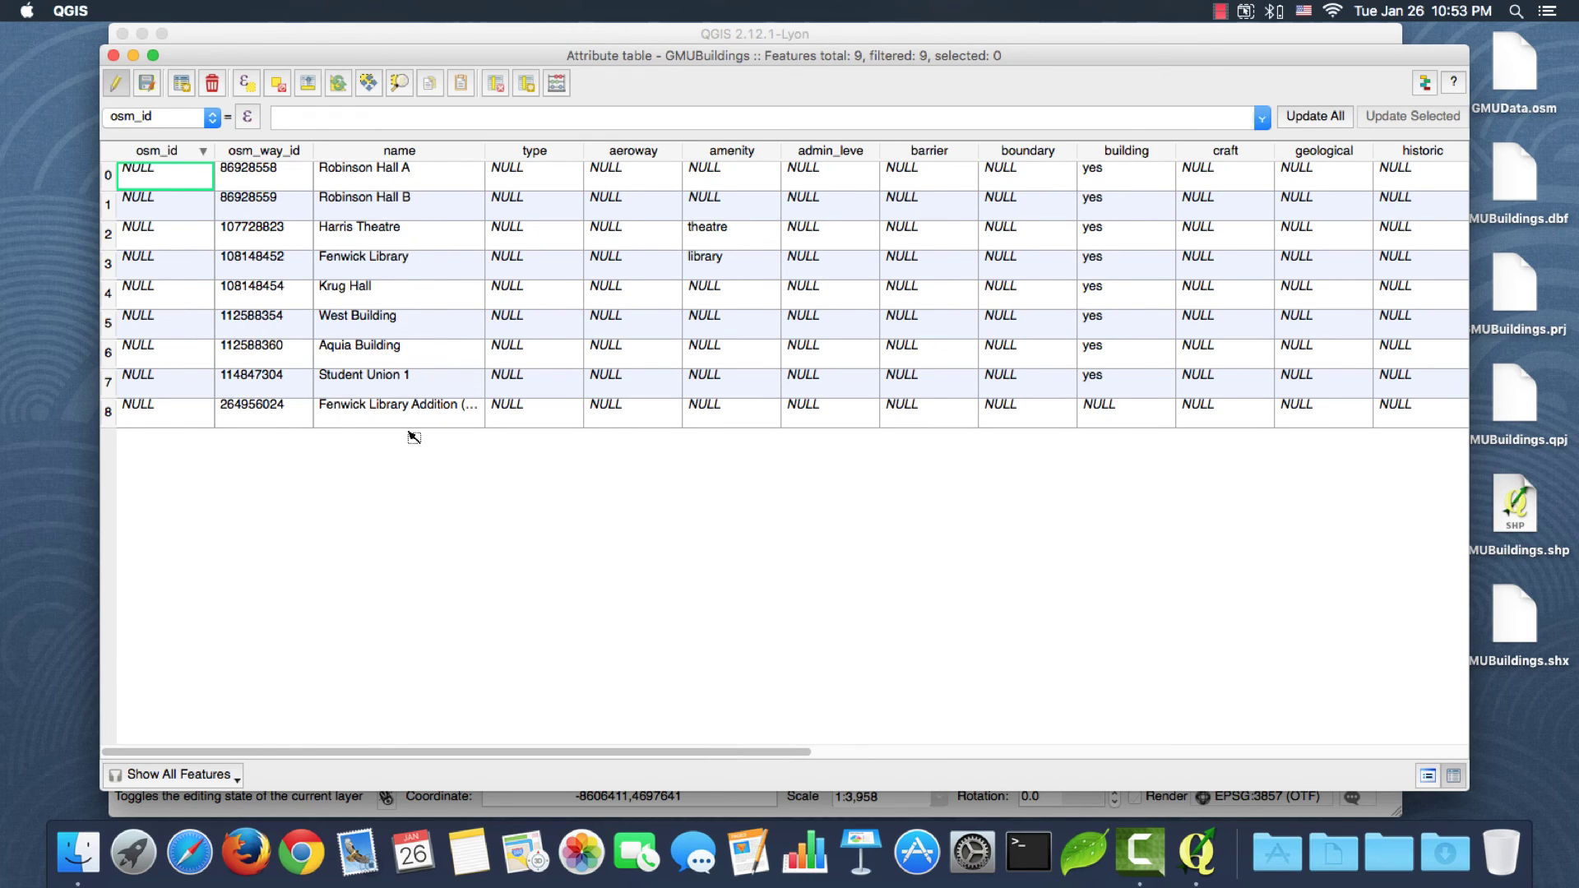
pyautogui.click(114, 55)
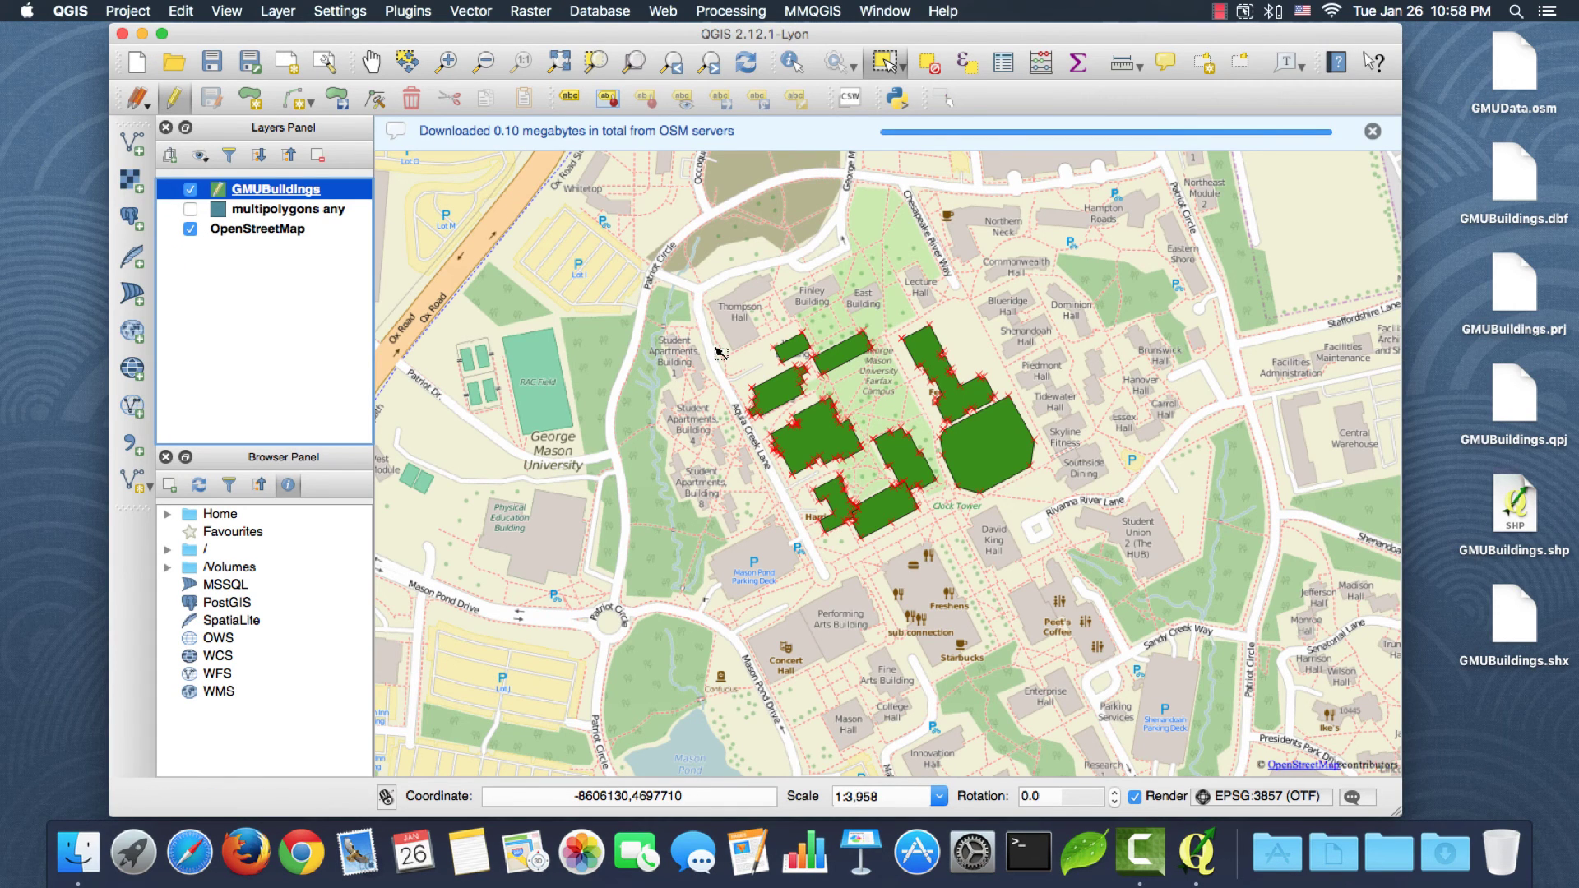